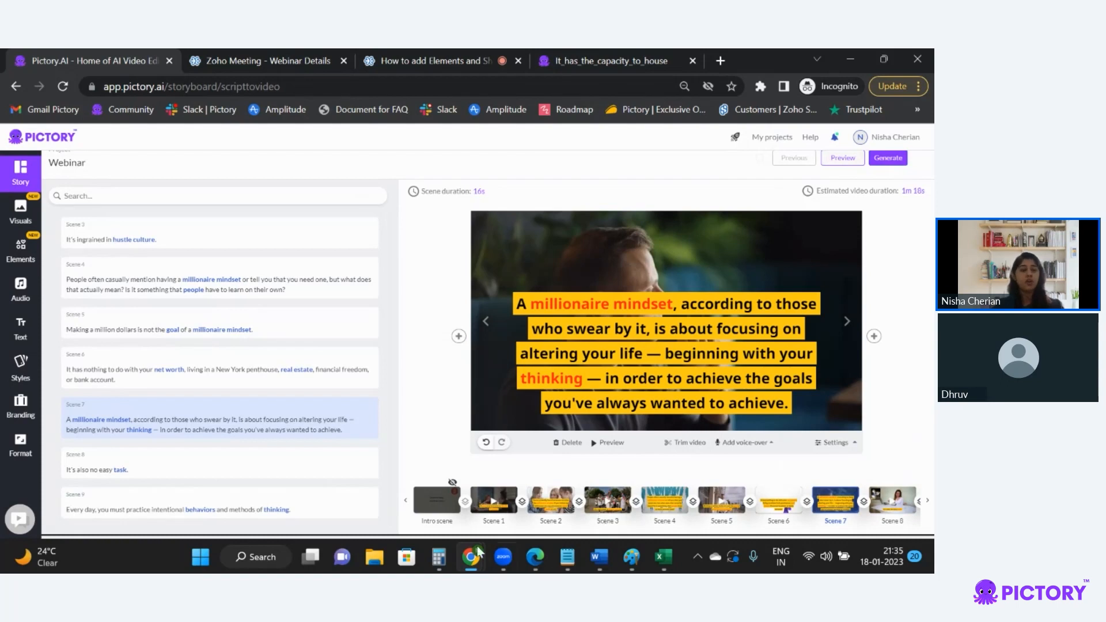
Step: Search the GIF elements for "Welcome"
click(22, 262)
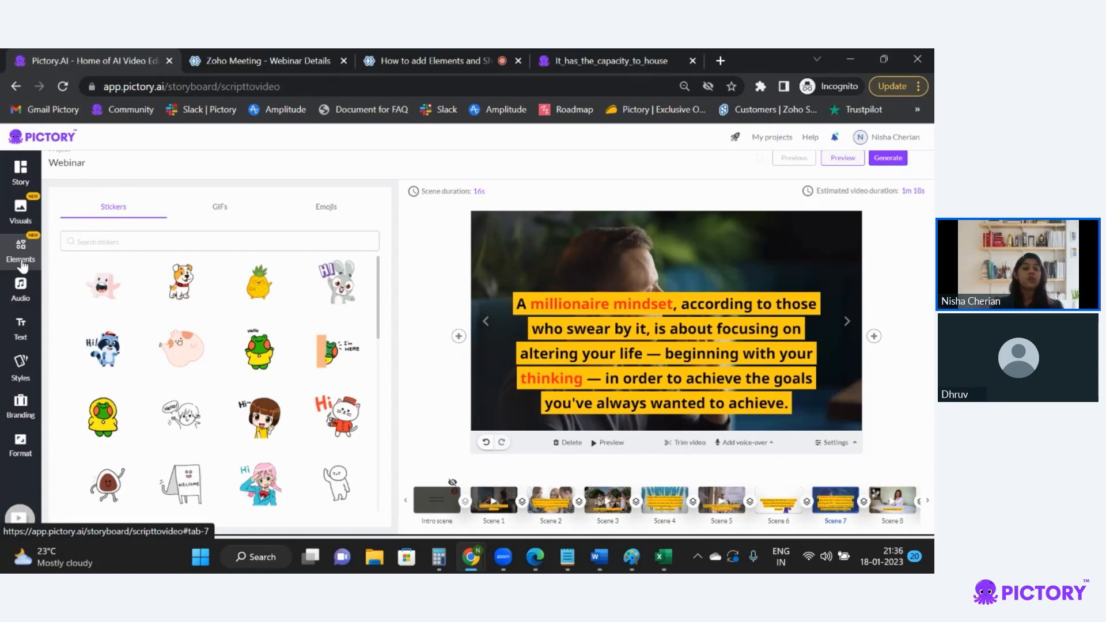
click(21, 262)
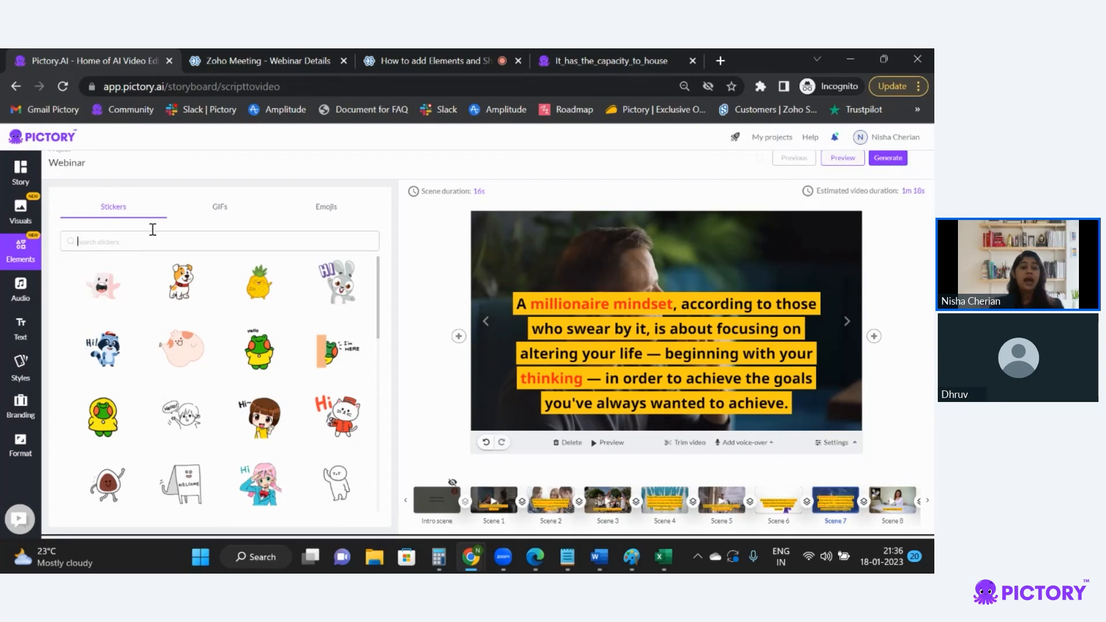
click(236, 207)
click(141, 237)
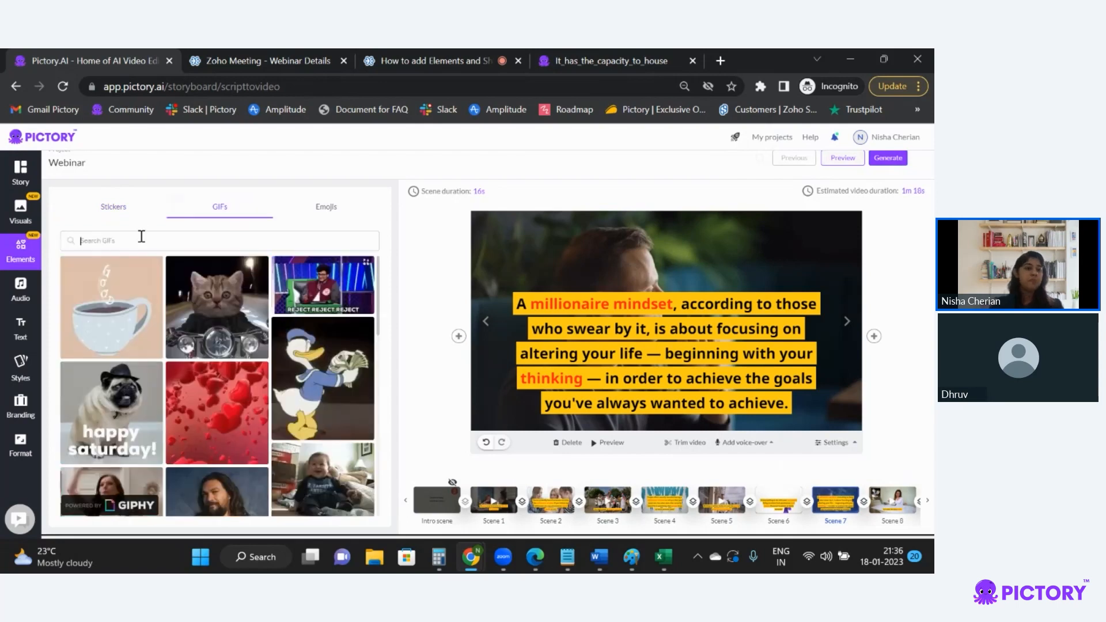
text(welcome)
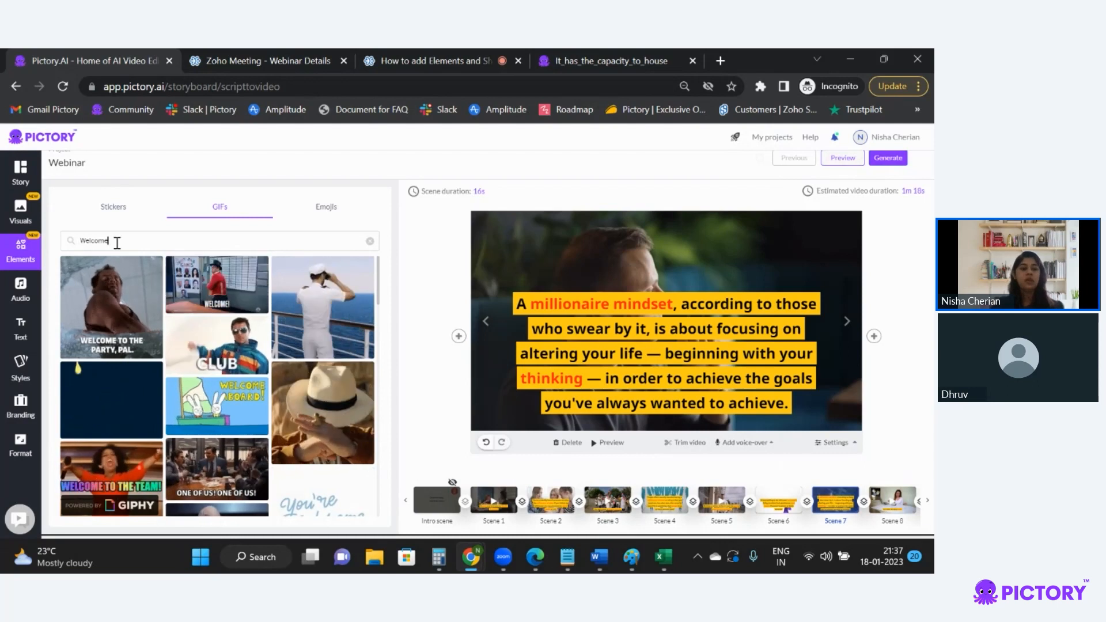
Step: Add the cartoon bunny "Welcome aboard!" GIF to scene 1 and place it in the frame's upper-left corner
click(491, 505)
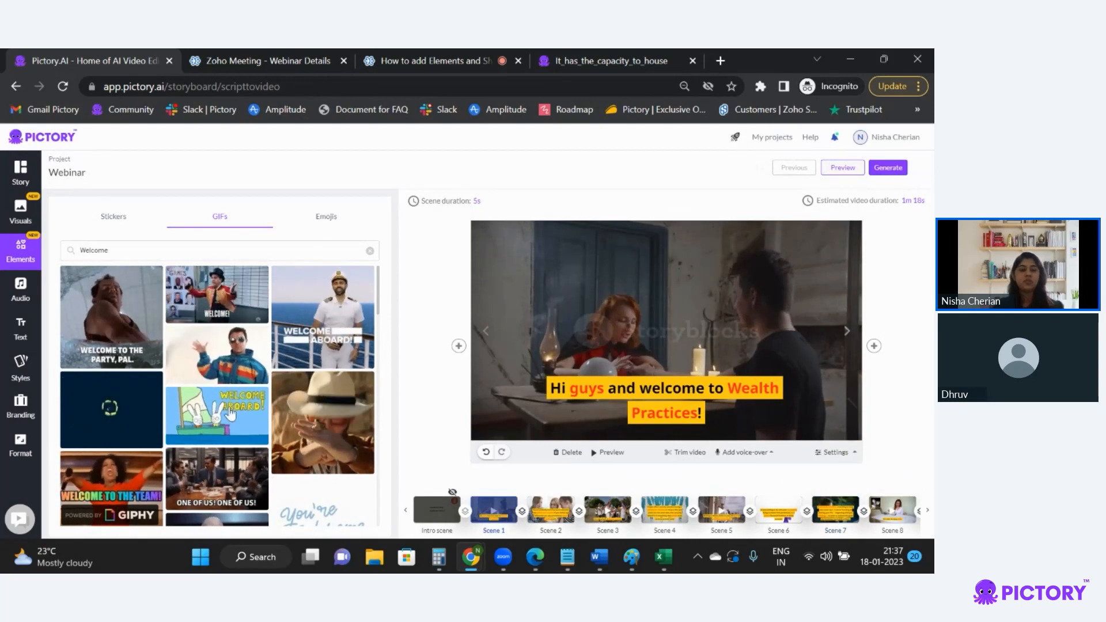
click(232, 413)
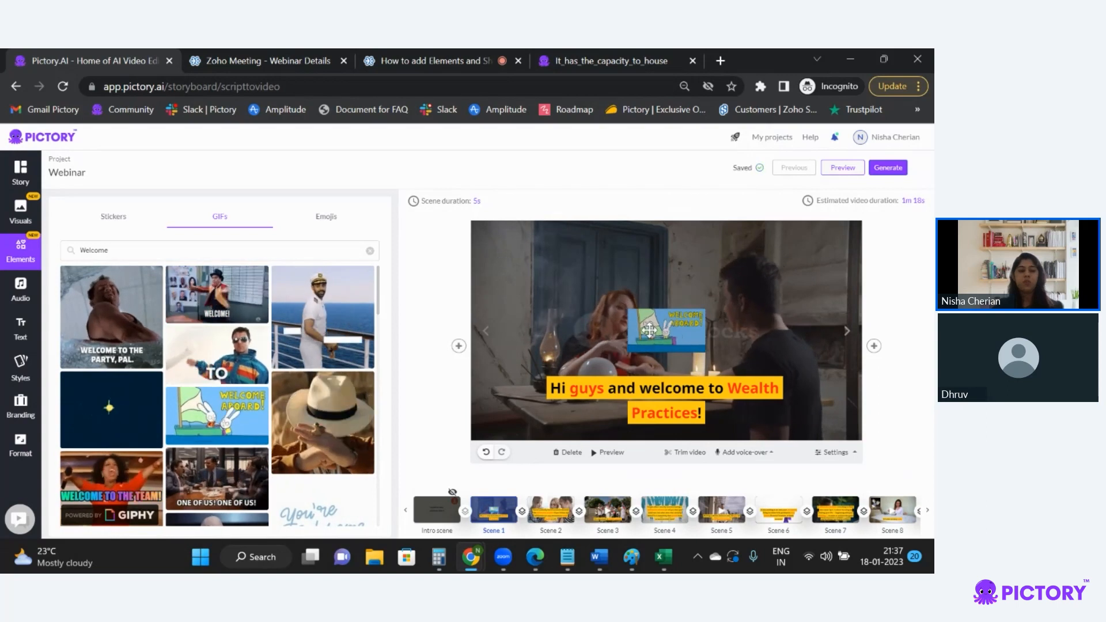
drag(683, 331, 524, 248)
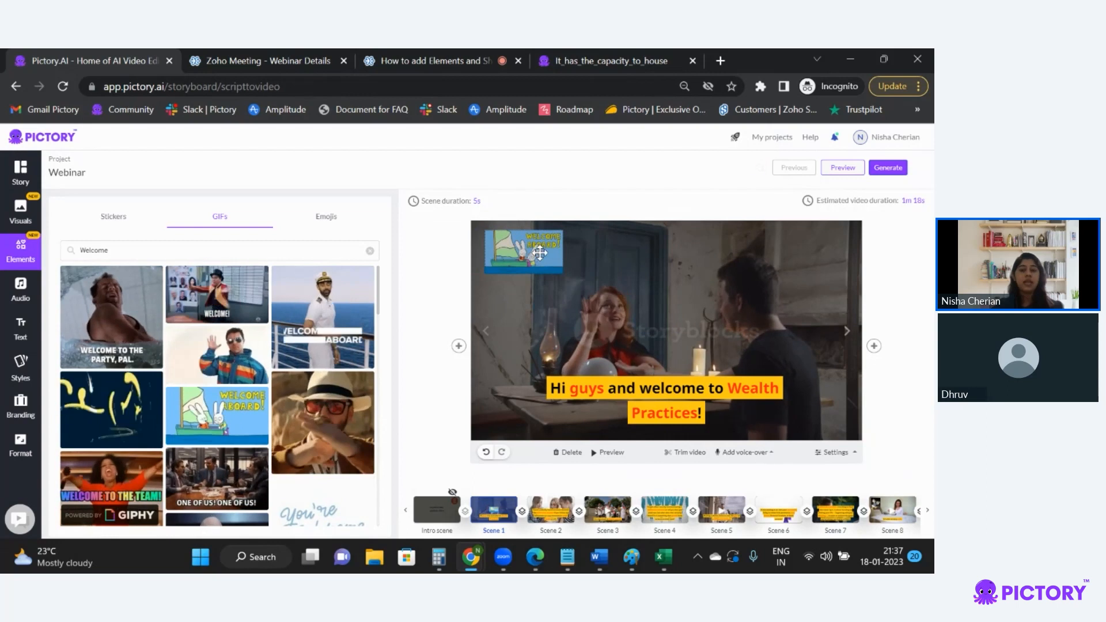
Step: Align the welcome GIF to the bottom centre of the scene 1 frame, and move it back to the frame's upper-left corner
click(539, 252)
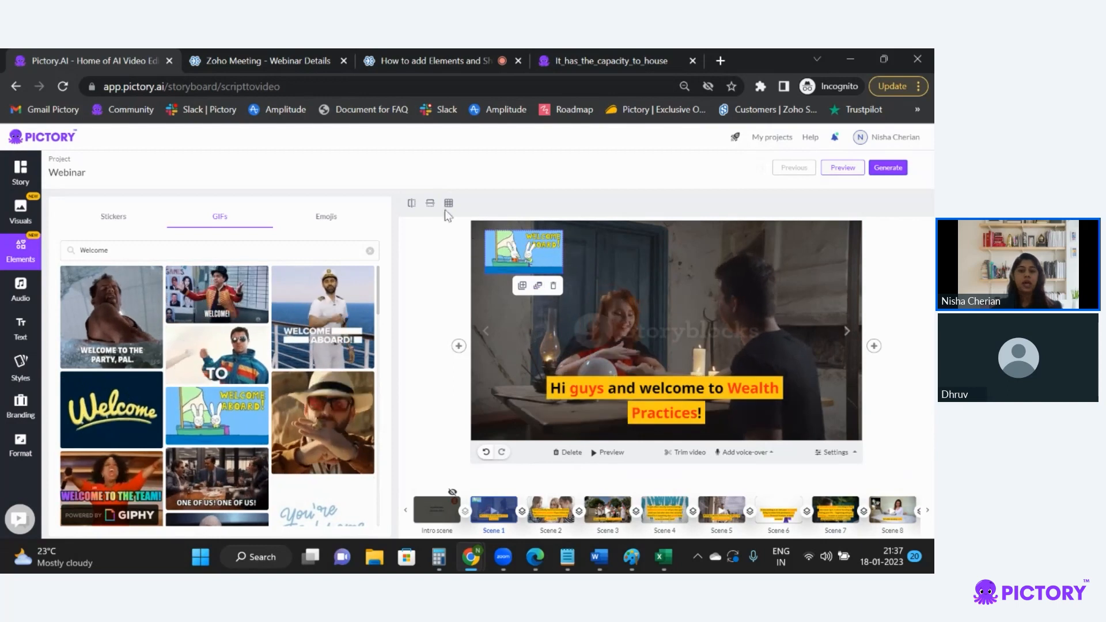
mouse_move(448, 203)
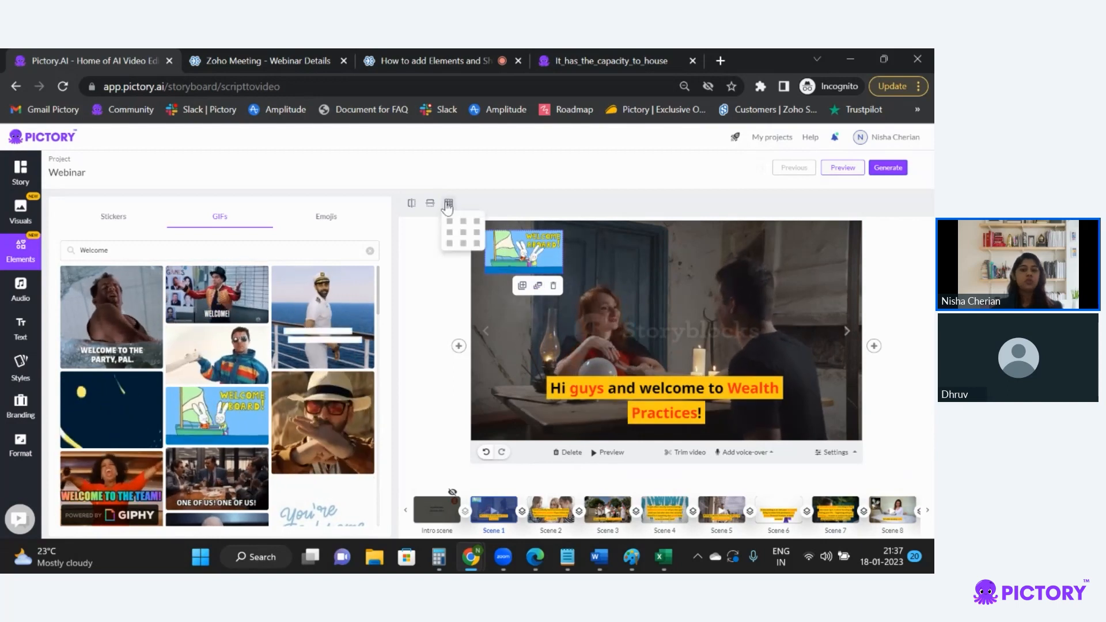
click(463, 243)
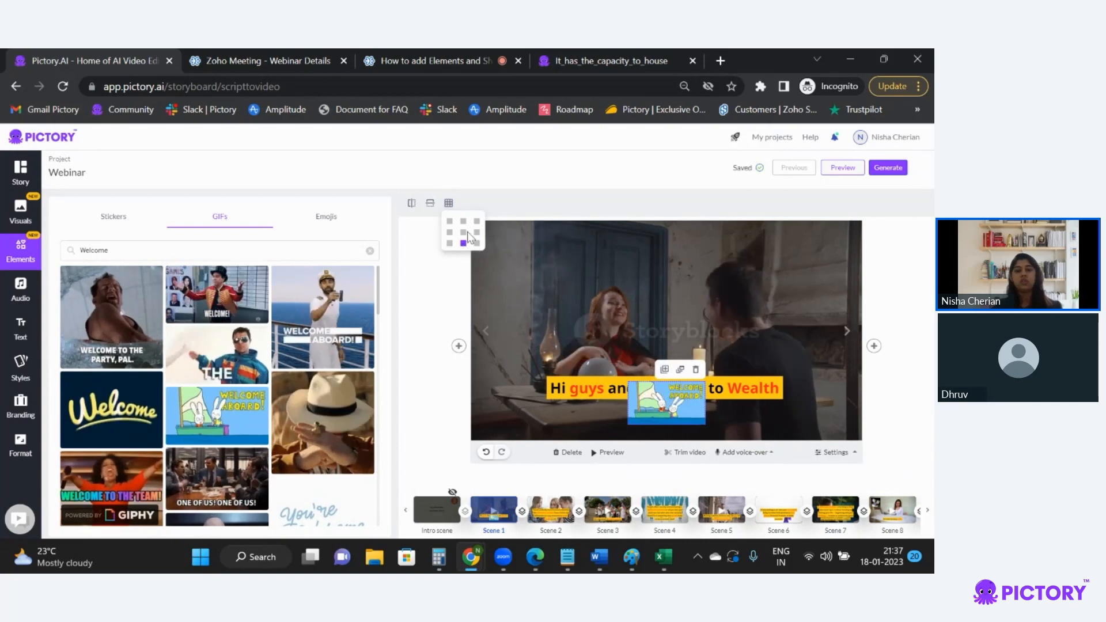
drag(674, 413, 518, 249)
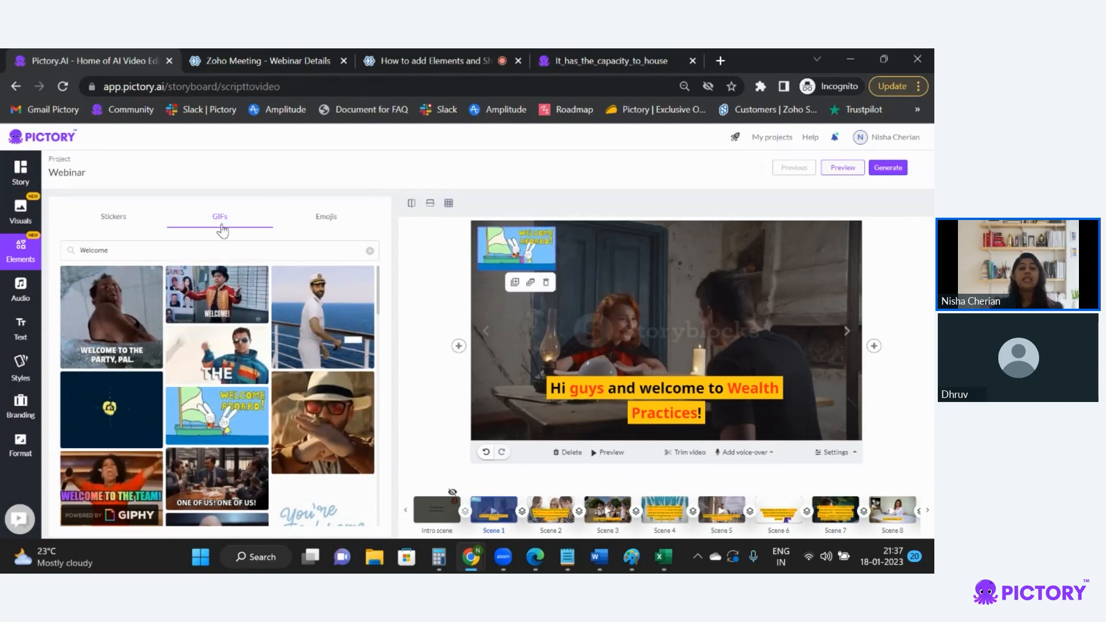
Step: Search the GIF elements for "Thank you"
drag(111, 251, 63, 253)
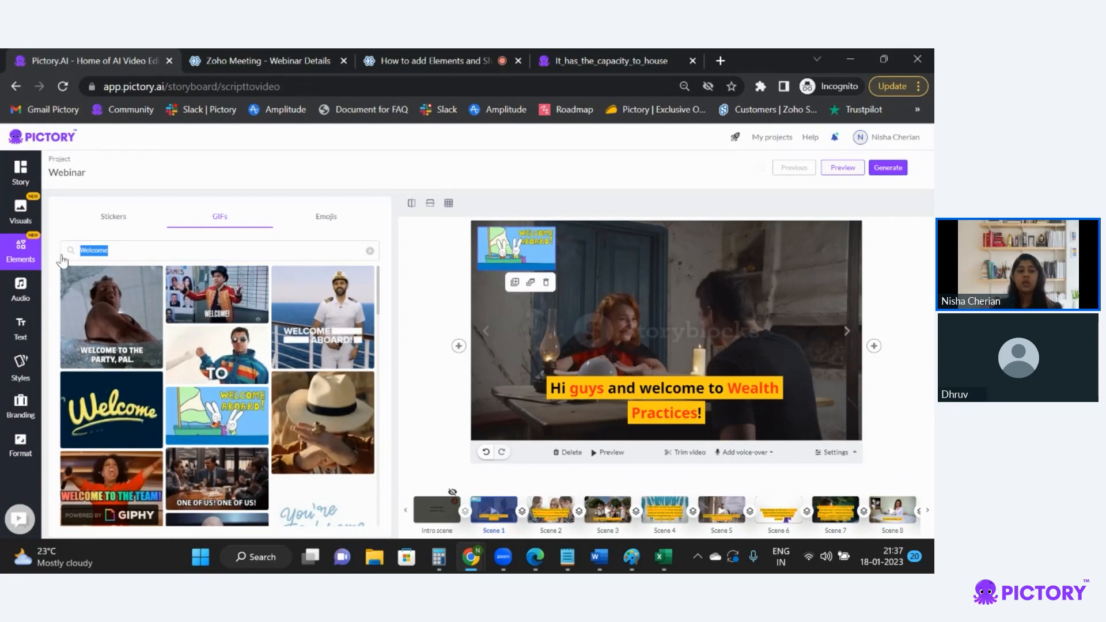
text(Thank you)
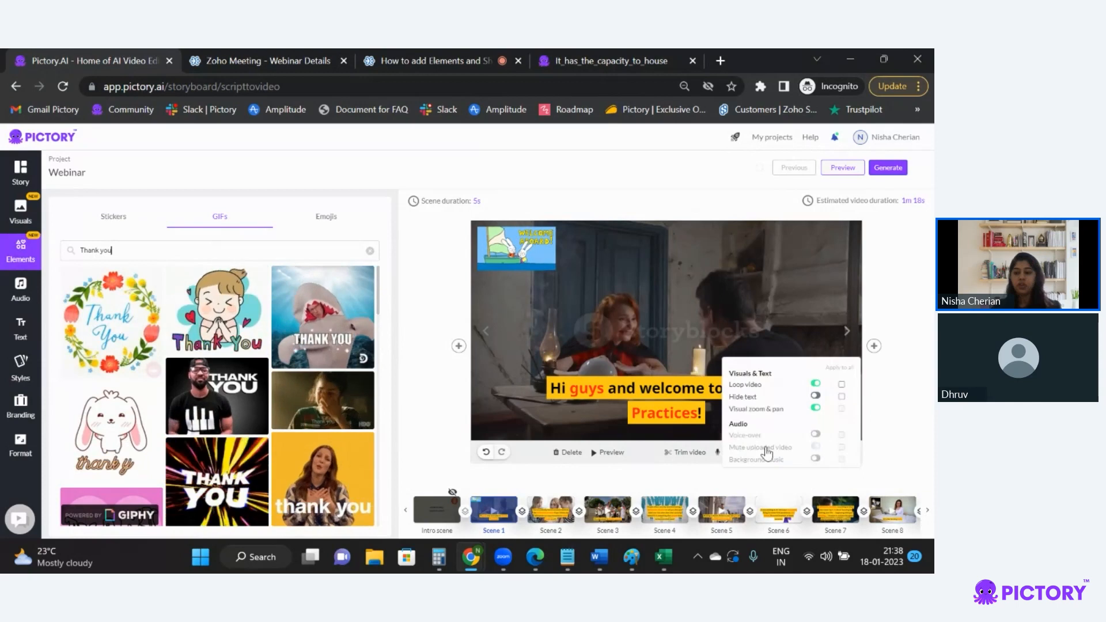
Step: Search the stickers for "watermark" and clear the search field again
click(112, 223)
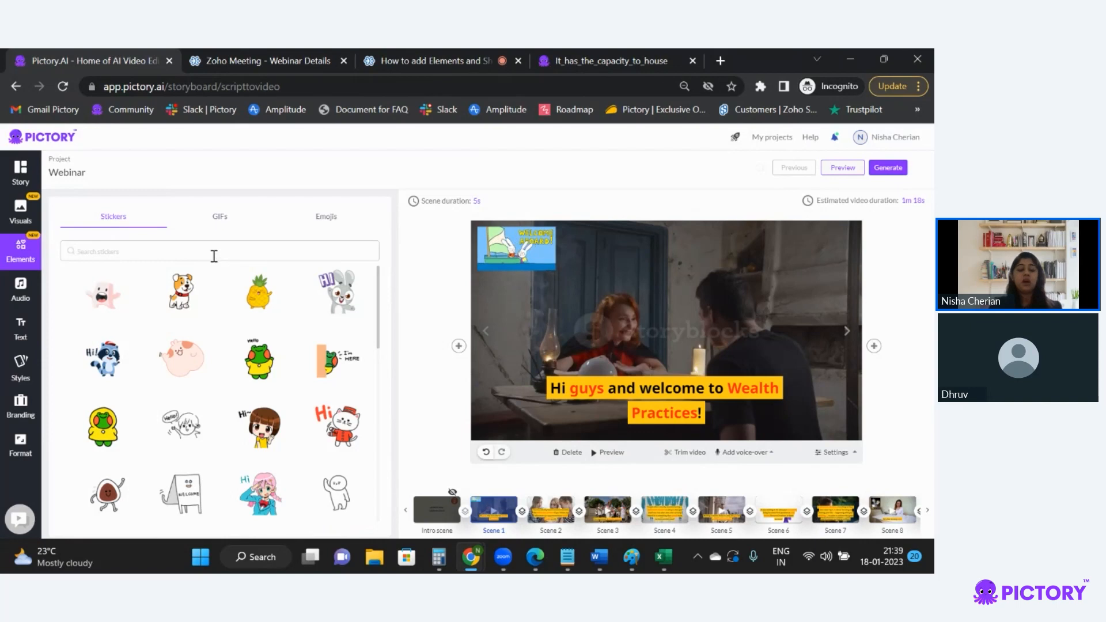
text(watermark)
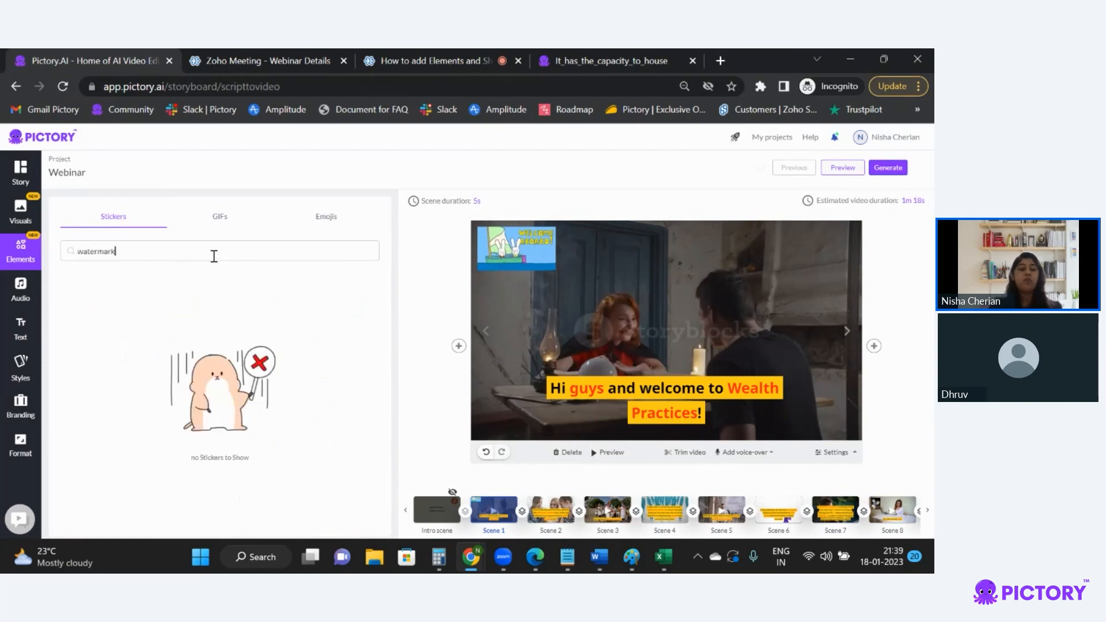
key(BackSpace)
key(BackSpace)
key(BackSpace)
key(BackSpace)
key(BackSpace)
key(BackSpace)
key(BackSpace)
key(BackSpace)
key(BackSpace)
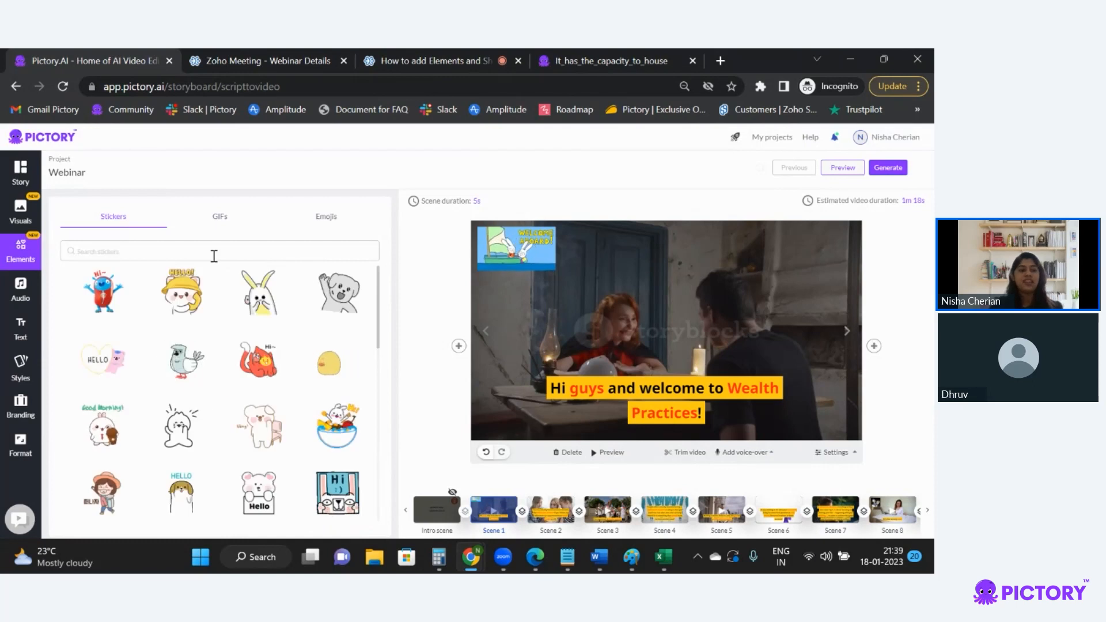
text(sup)
key(BackSpace)
key(BackSpace)
key(BackSpace)
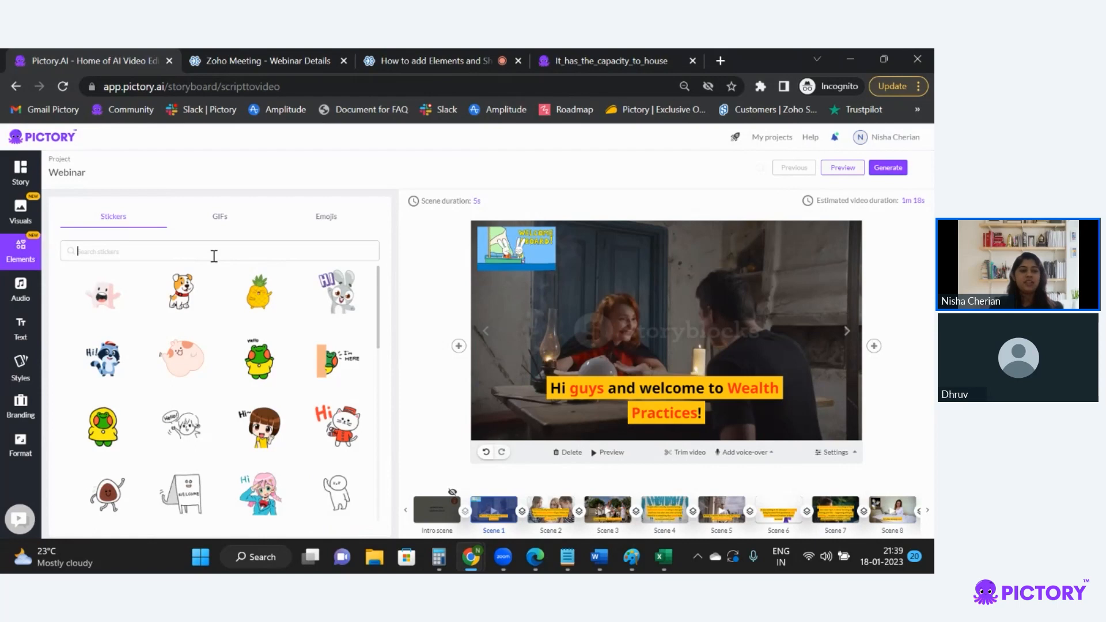
Step: Search the stickers for "pet" and place the white bear with the yellow chick in scene 1's upper-right corner
text(pet)
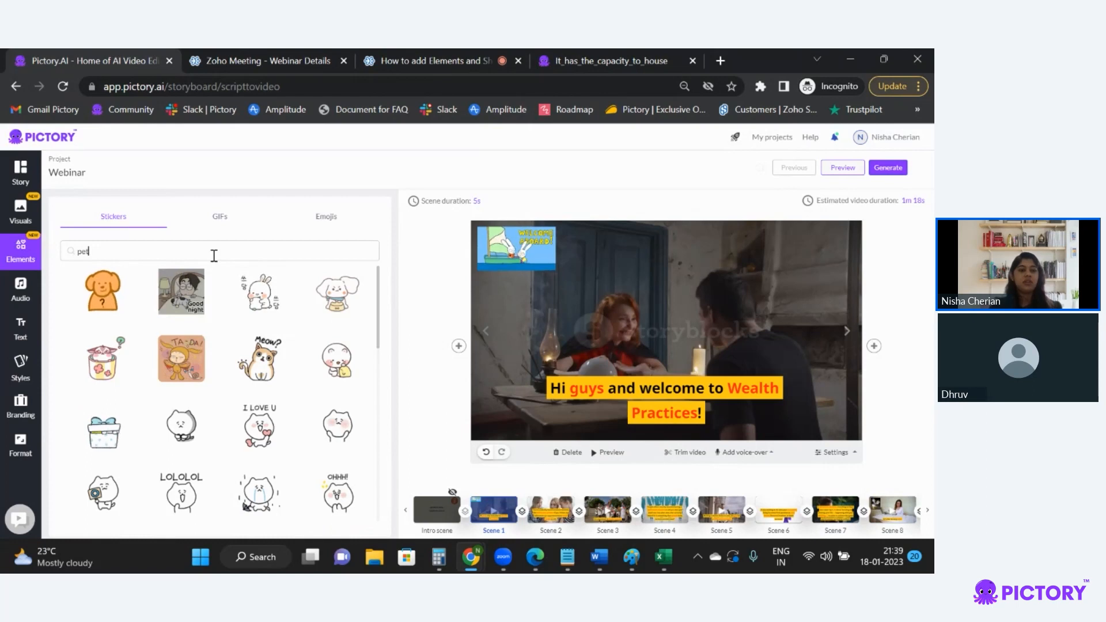
click(345, 360)
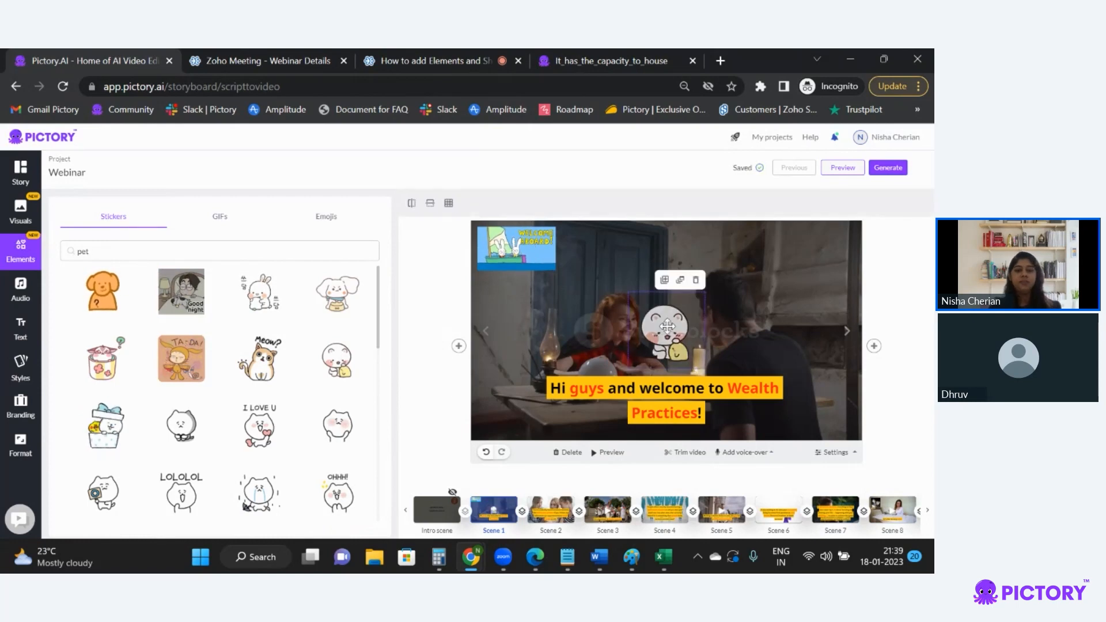
drag(668, 333, 770, 267)
click(521, 253)
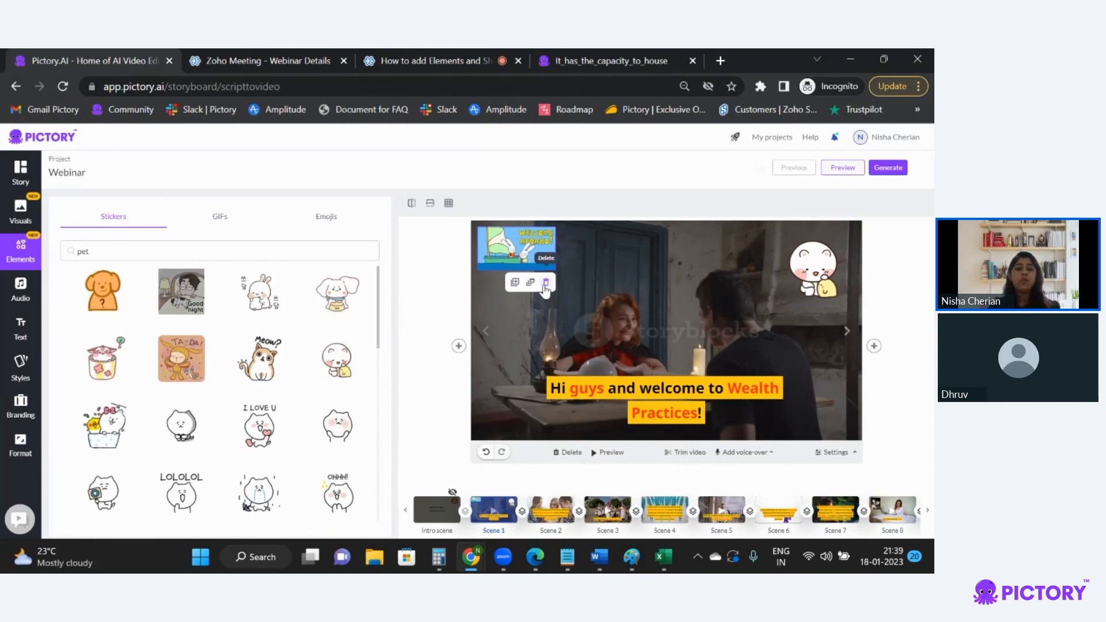
click(834, 294)
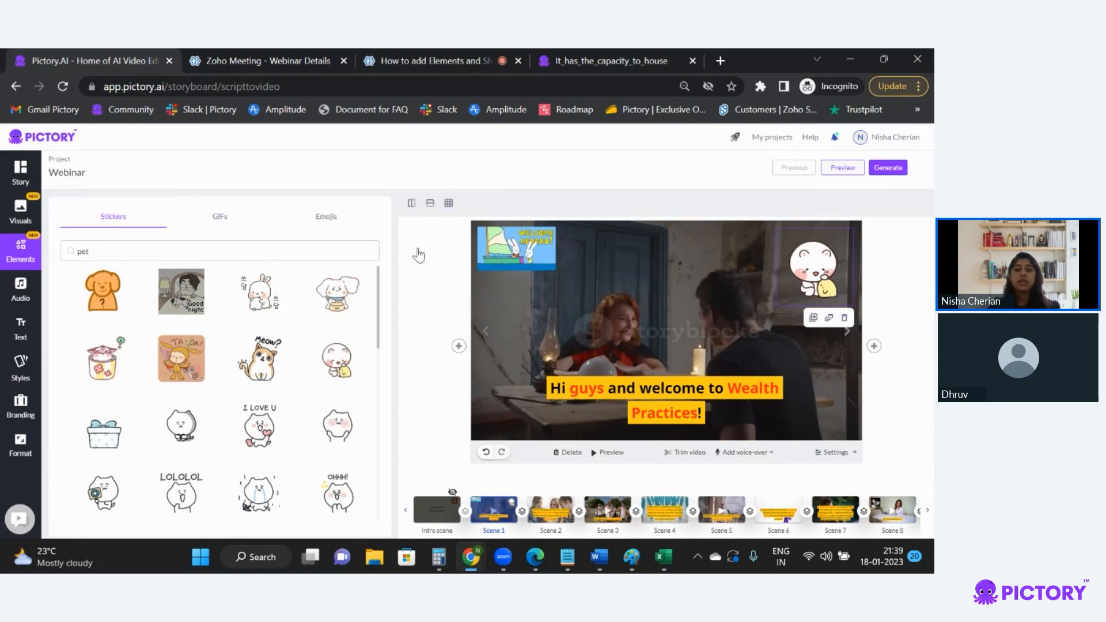
Step: Add two emojis to scene 3: the nesting doll in the frame's upper-left corner and the wood log in its upper-right corner
click(326, 220)
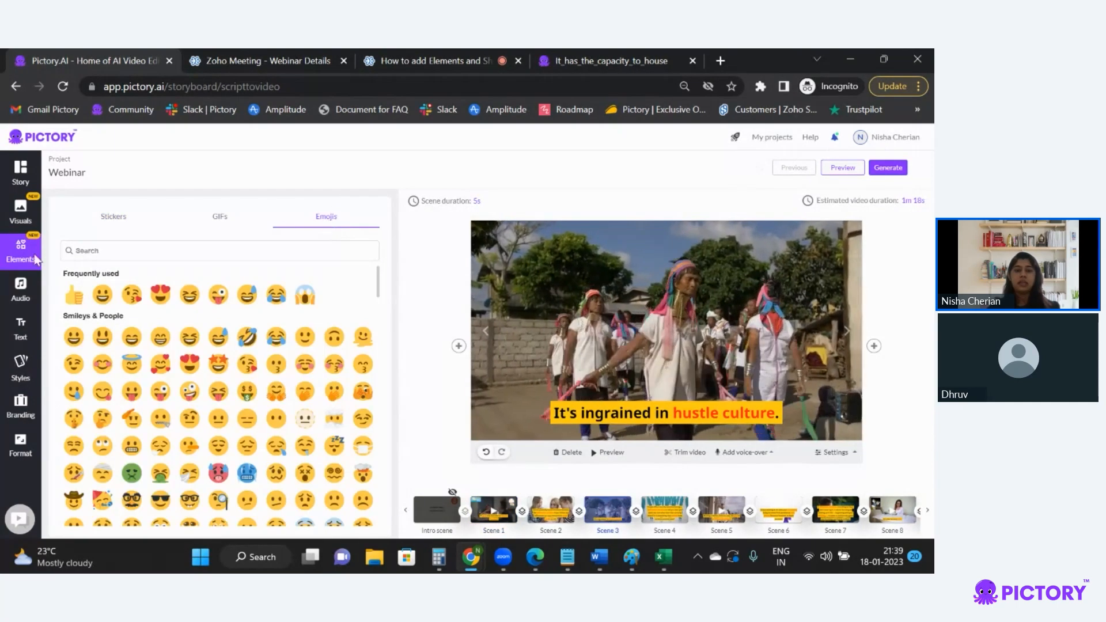
scroll(186, 341, down, 8)
scroll(186, 341, down, 20)
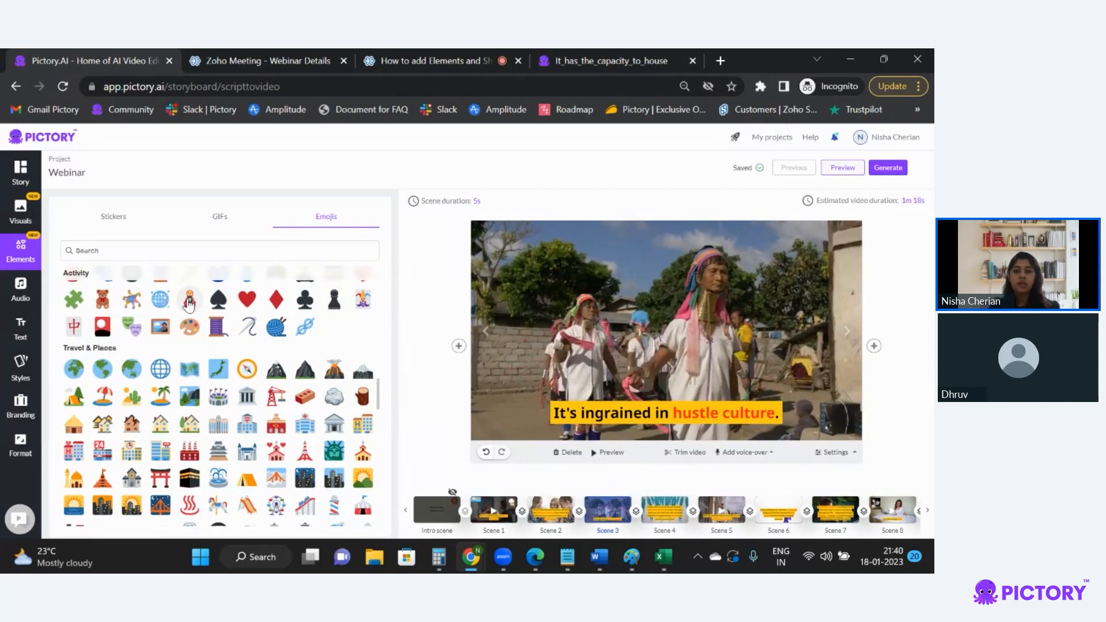
drag(677, 337, 526, 266)
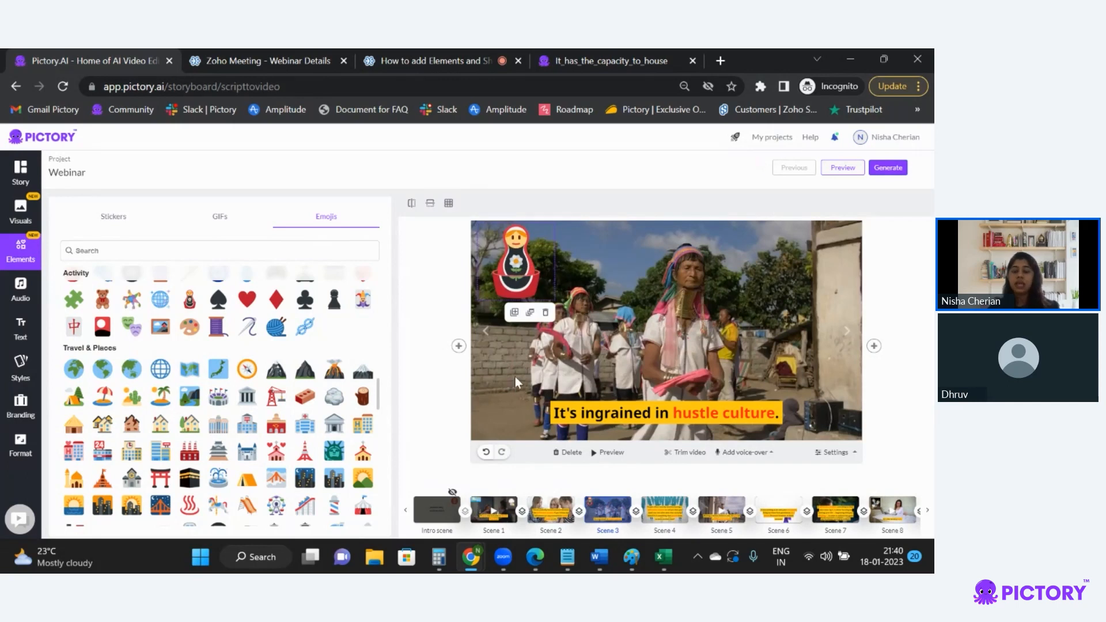
click(449, 203)
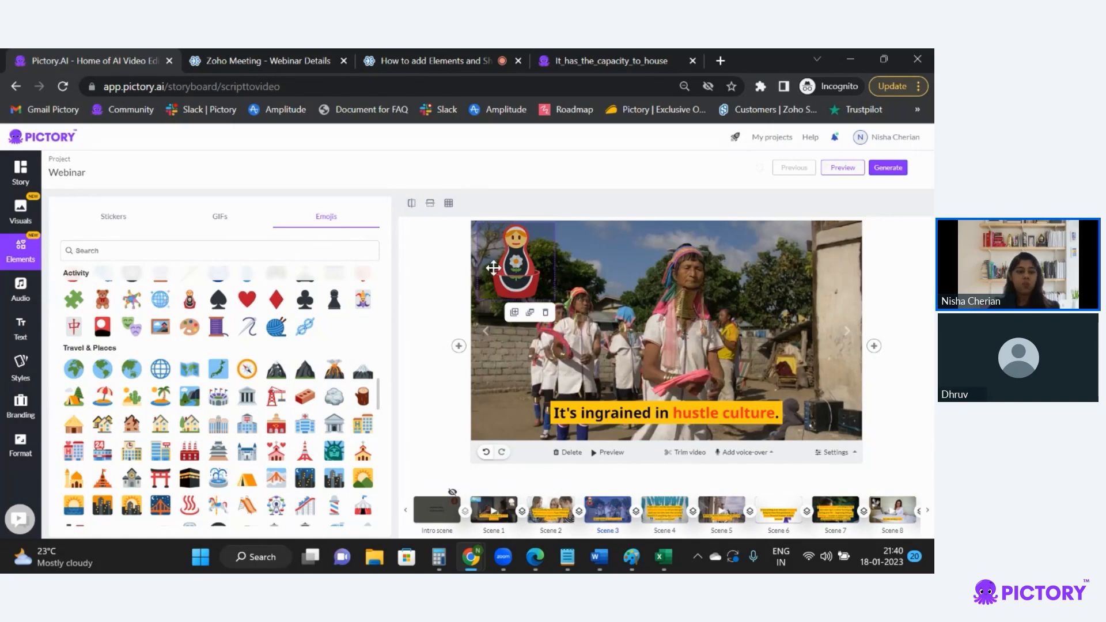
click(363, 399)
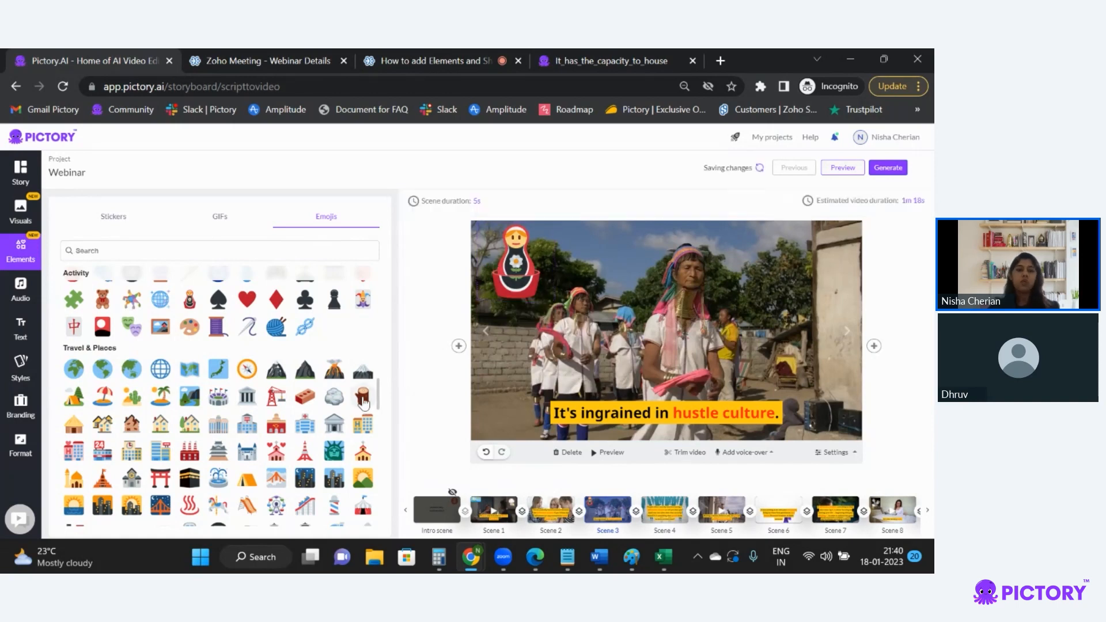
drag(679, 345, 817, 282)
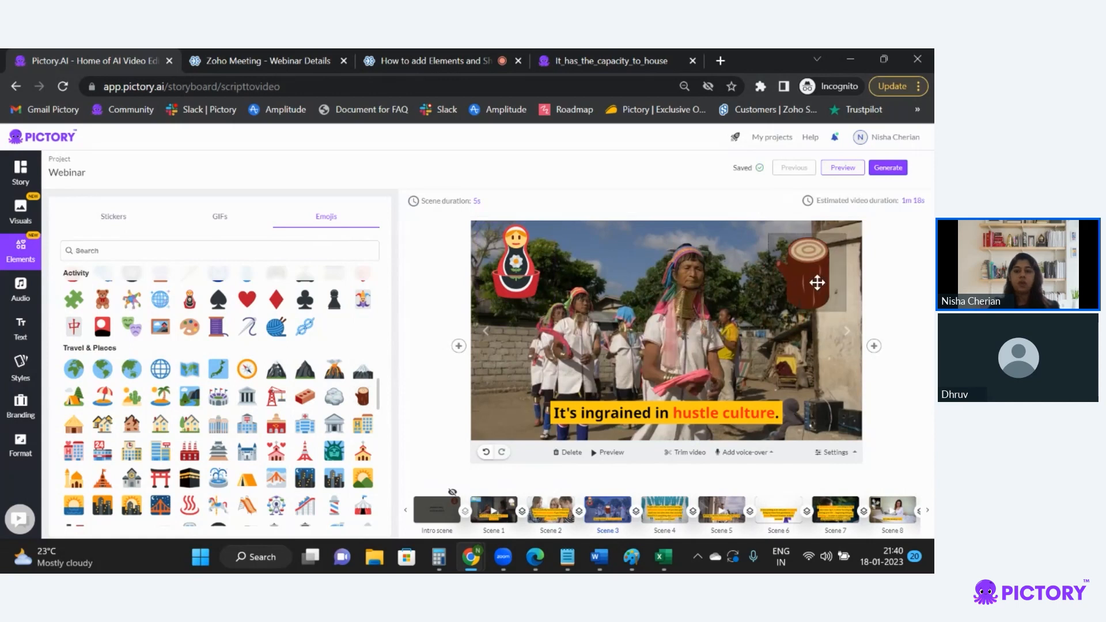
Step: Add the wood log emoji to scene 6's upper-right corner and flip it horizontally and vertically
click(781, 510)
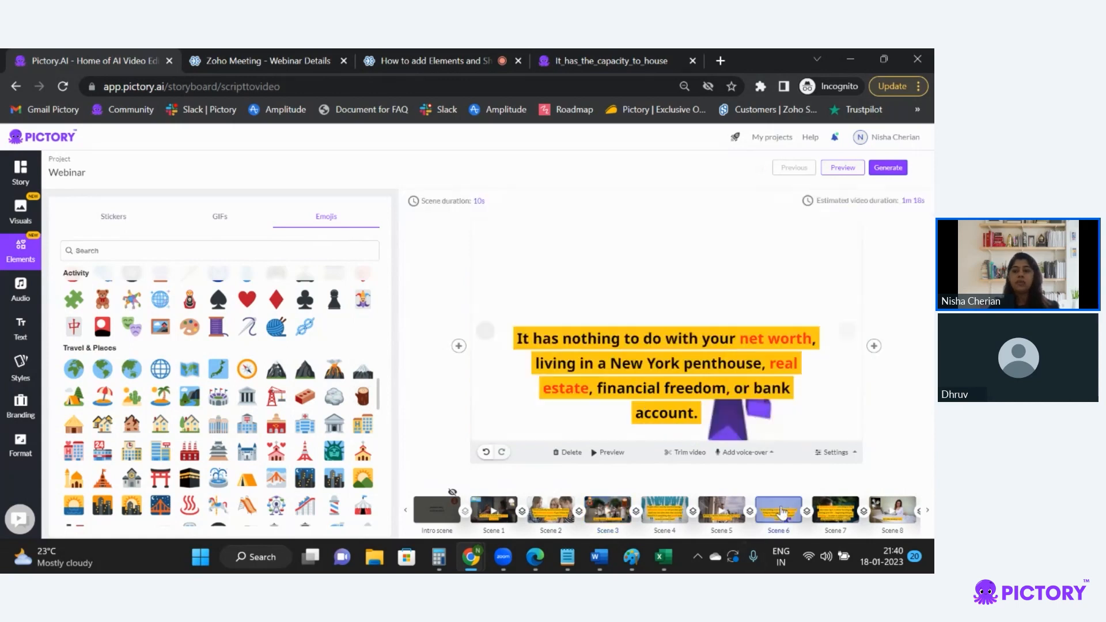
click(352, 401)
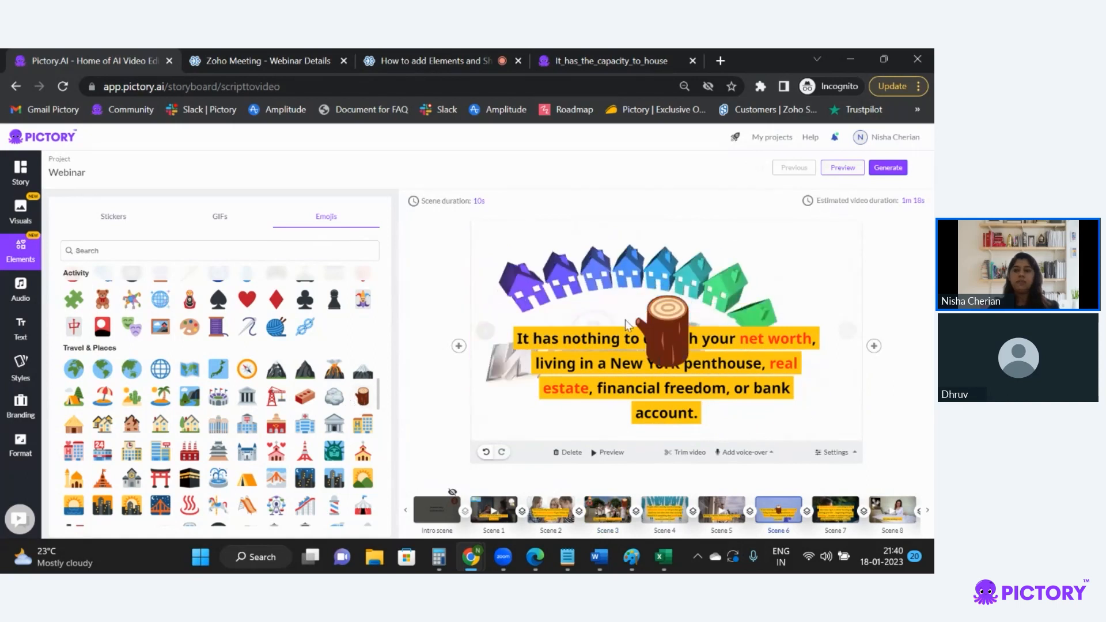
drag(674, 402, 813, 268)
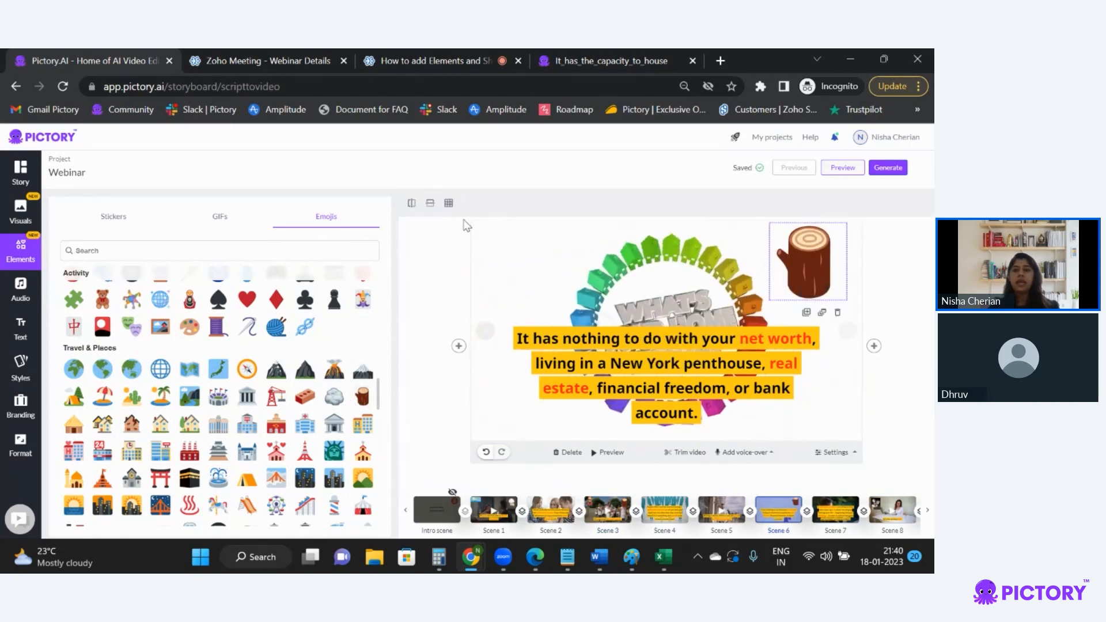
click(412, 204)
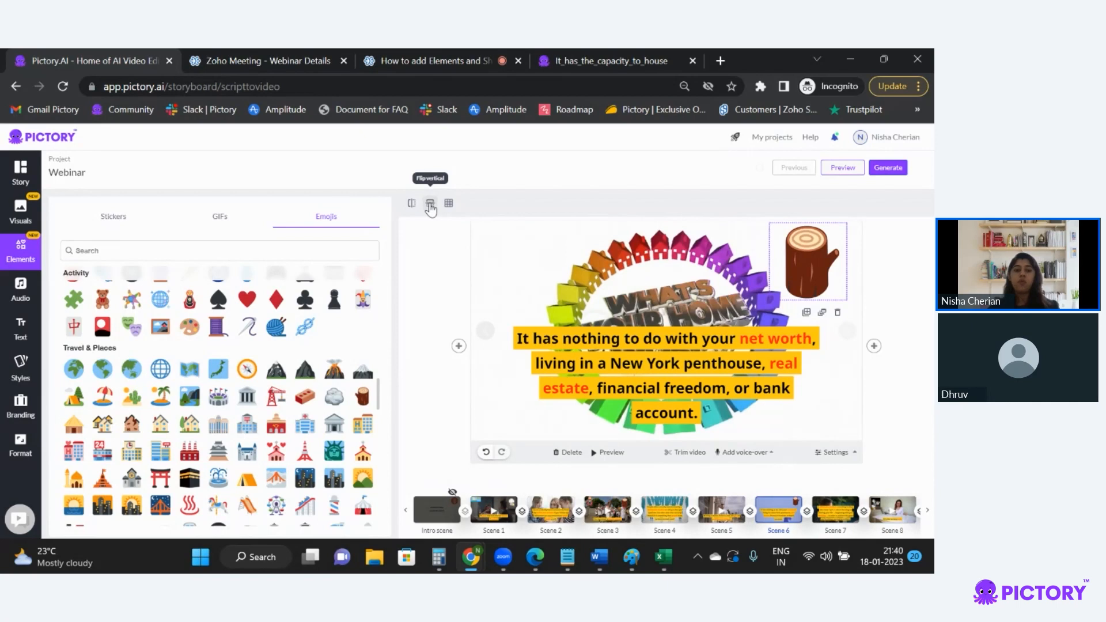
click(430, 206)
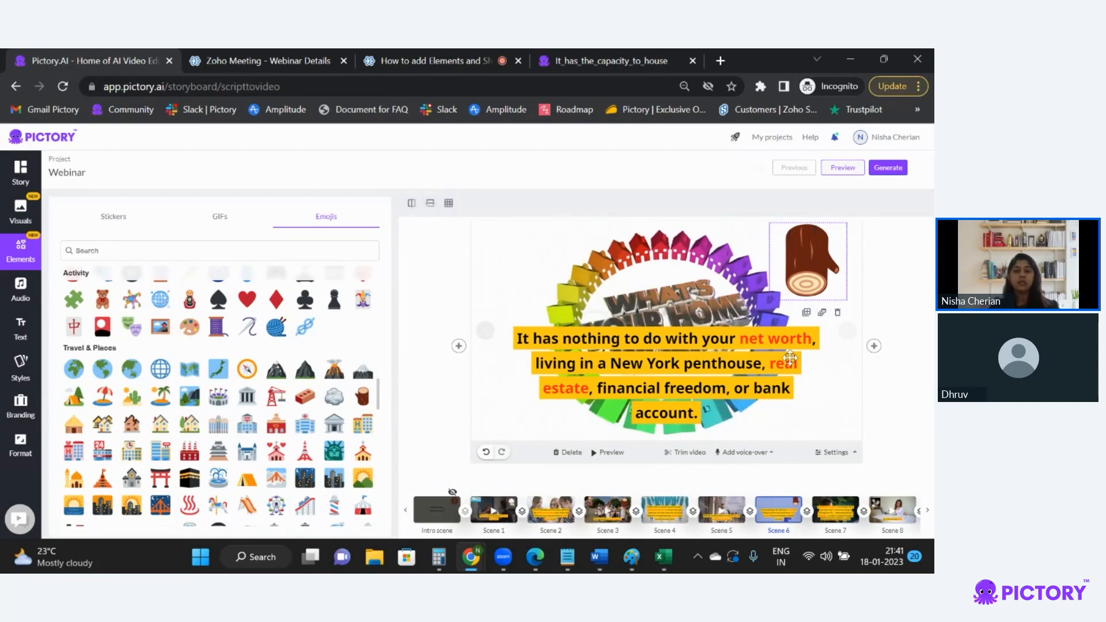
Step: Go to scene 5 and search the GIFs for "boy", replacing the "Thank you" search
click(736, 513)
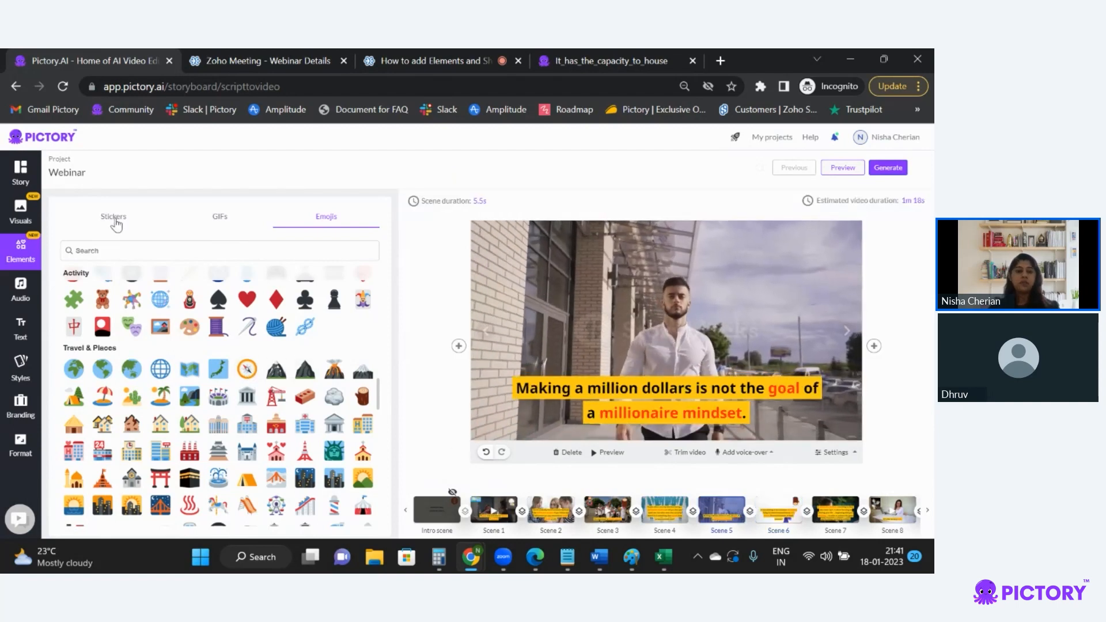
click(221, 217)
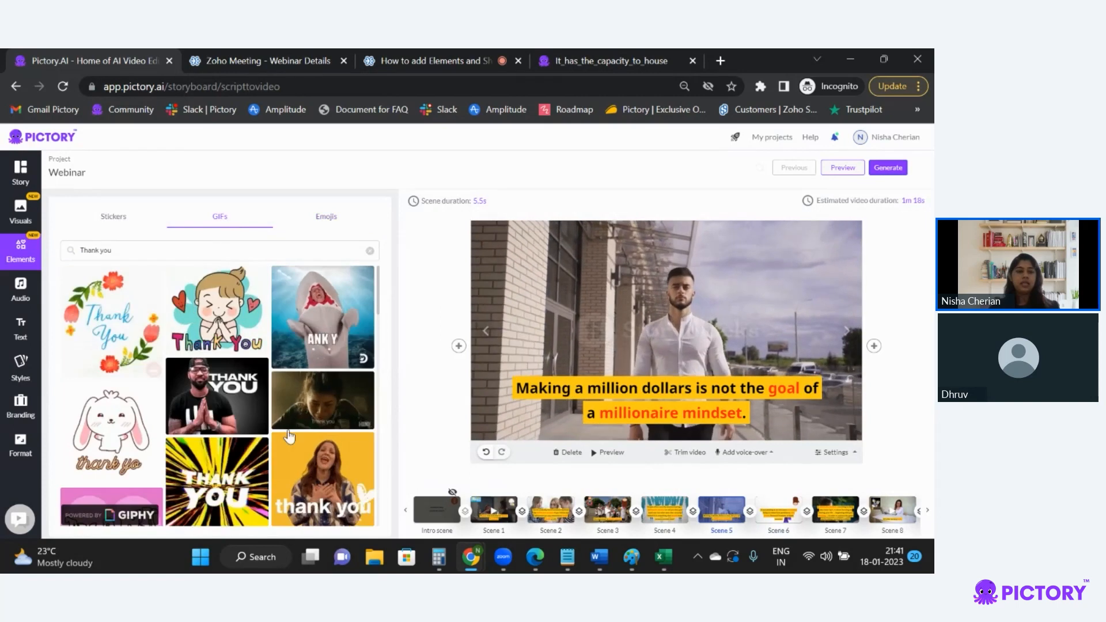
scroll(289, 438, down, 3)
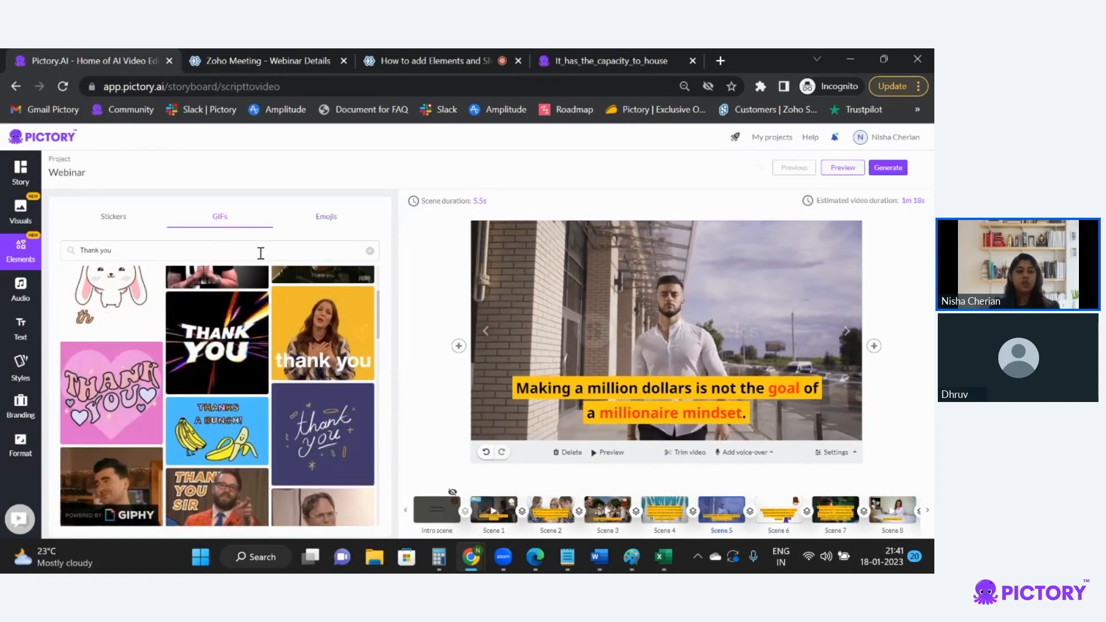
triple_click(261, 254)
key(BackSpace)
text(boy)
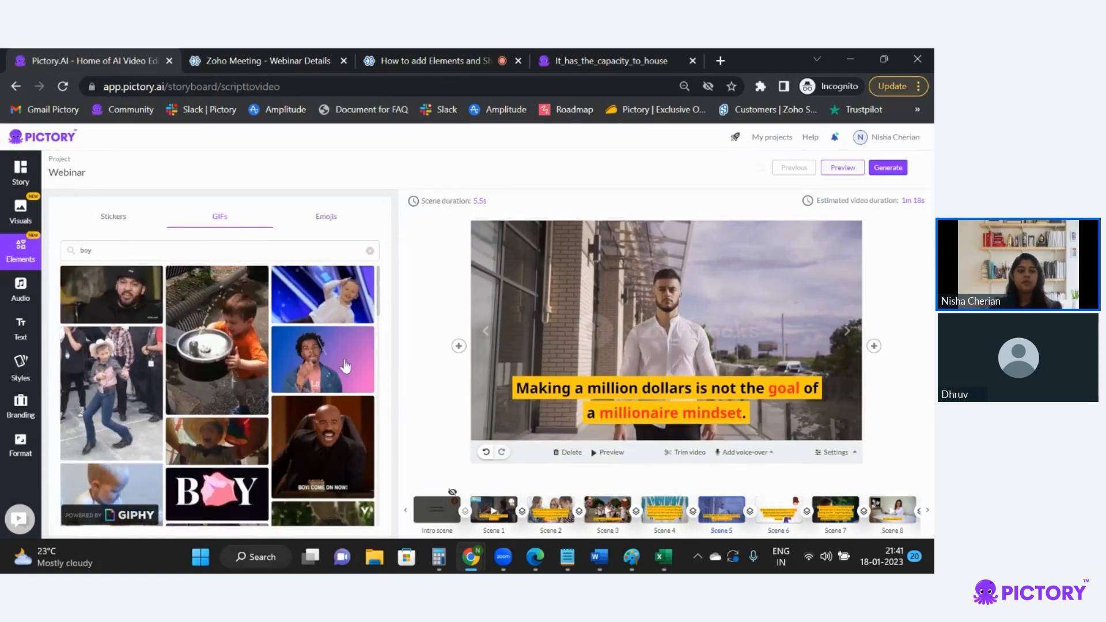
Step: Place the GIF of the boy against the blue background in scene 5's upper-right corner and copy it to all scenes
click(338, 296)
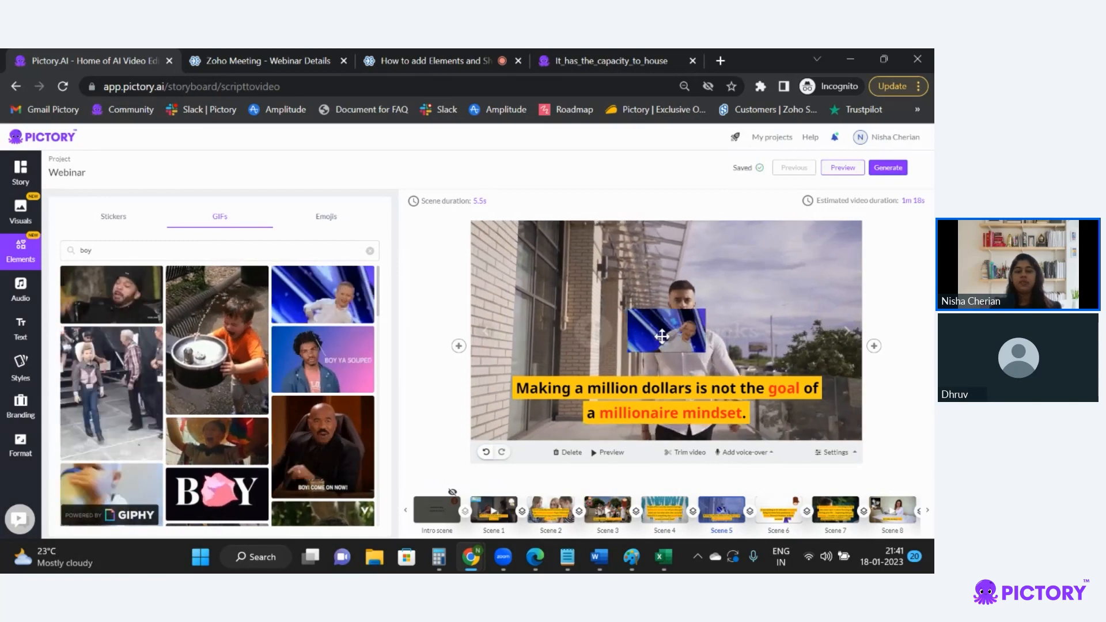
drag(661, 336, 807, 255)
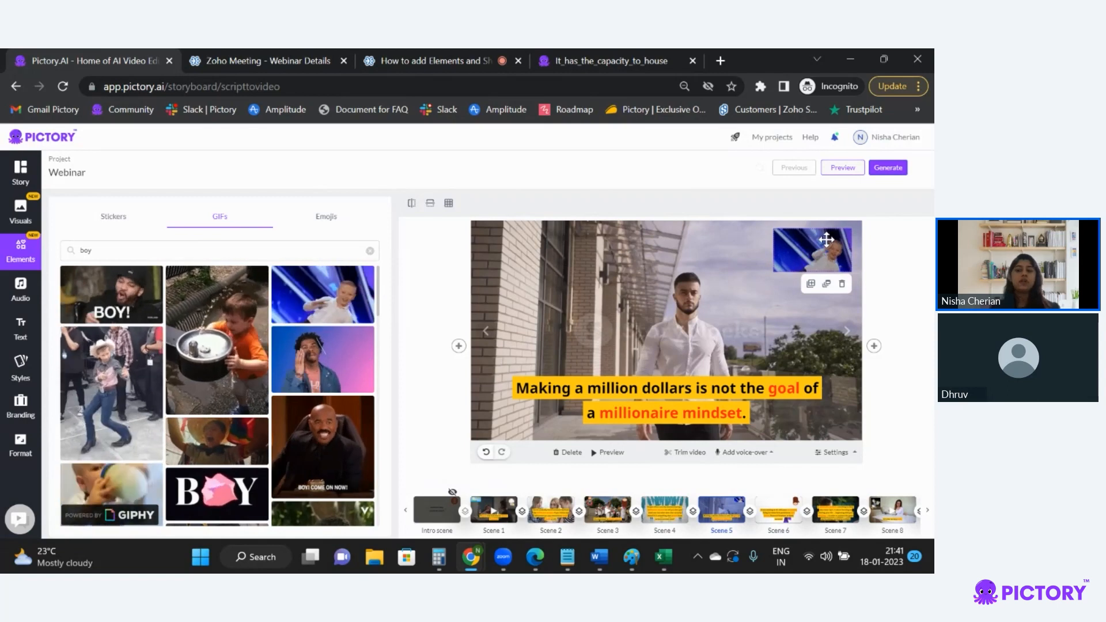
click(827, 284)
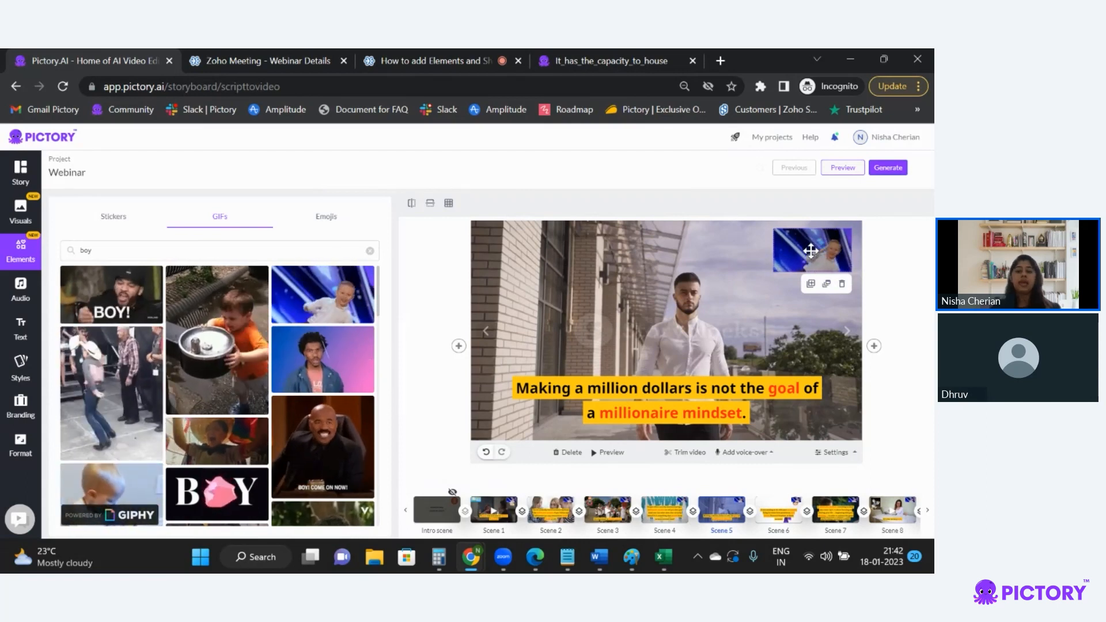
Step: Duplicate the boy GIF into scene 5's upper-left corner, and delete that duplicate again
click(21, 182)
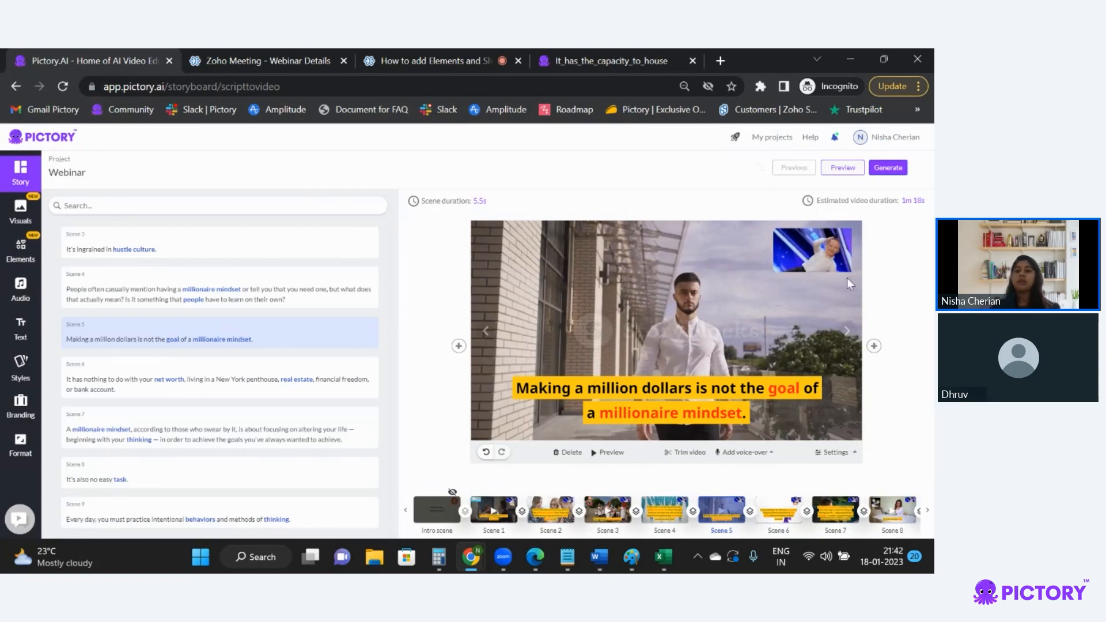
click(813, 264)
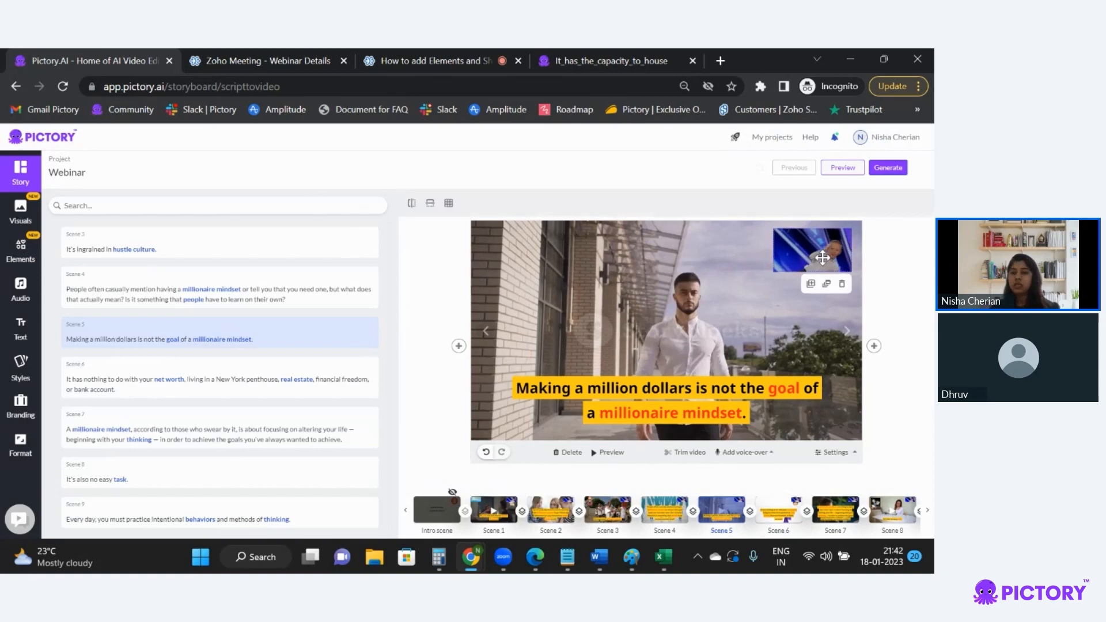
click(810, 284)
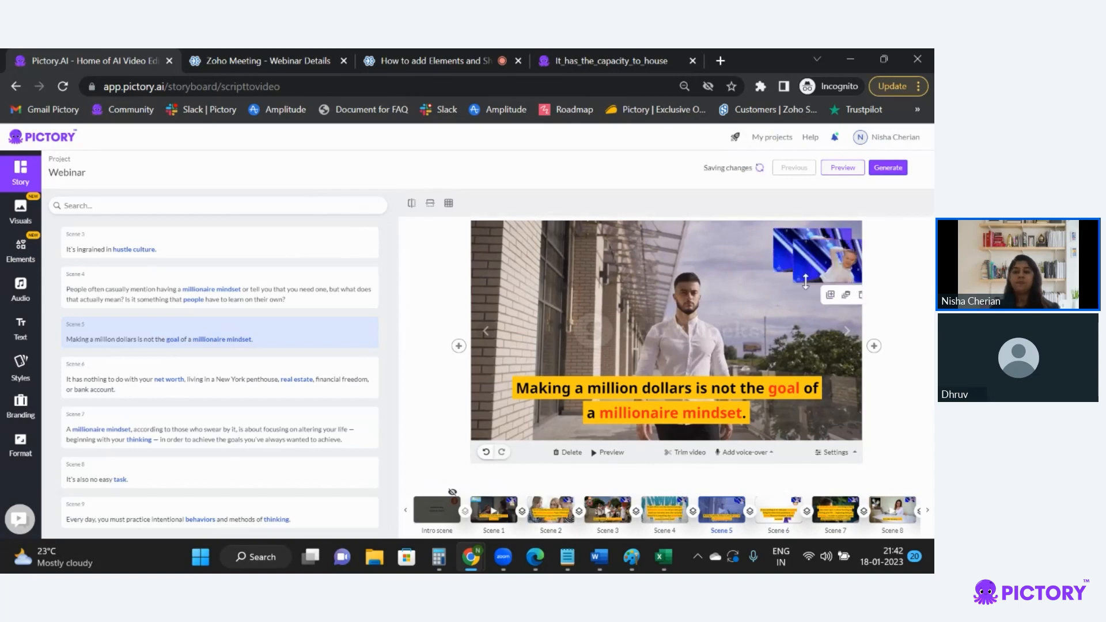
drag(815, 252, 509, 254)
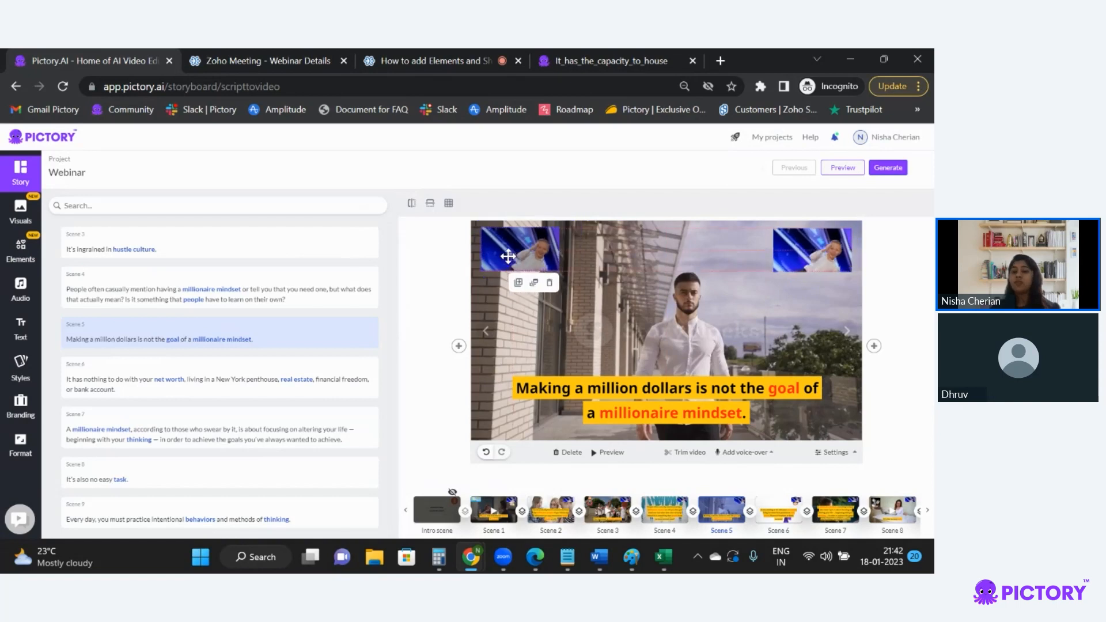
click(23, 260)
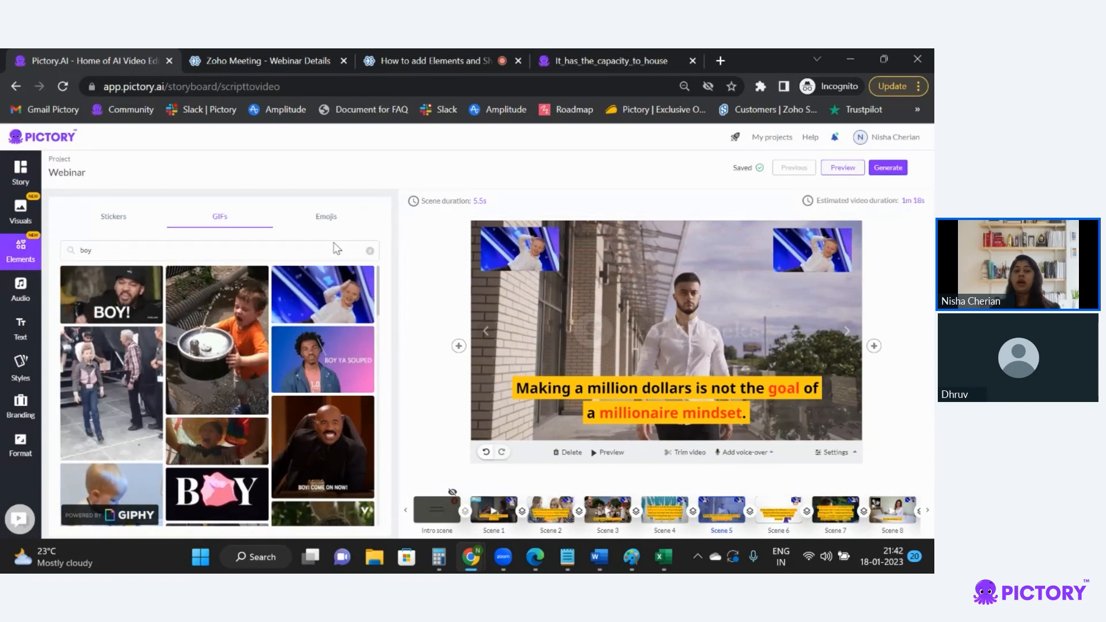
click(521, 252)
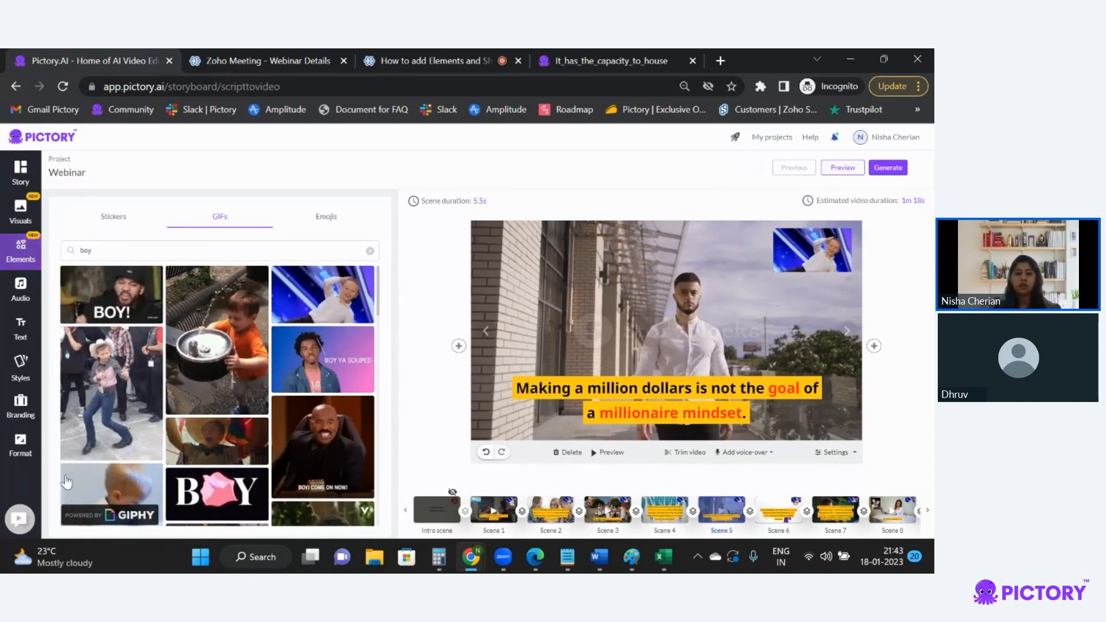
Step: Place the sitting white cat sticker from the "pet" results in scene 5's lower-left corner and copy it to all scenes
click(115, 218)
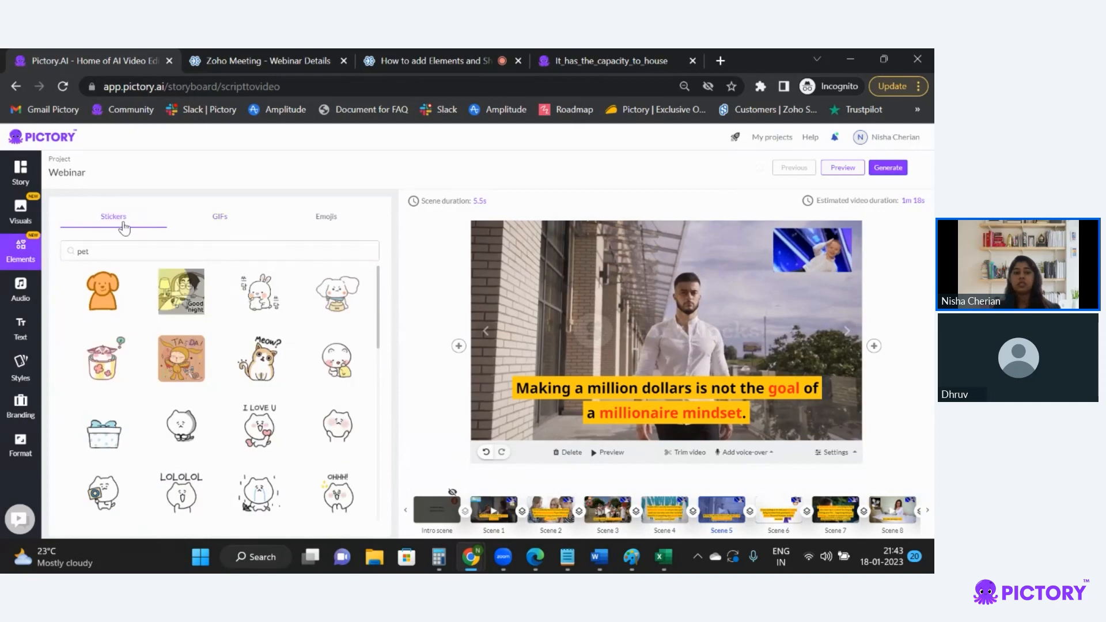
click(178, 433)
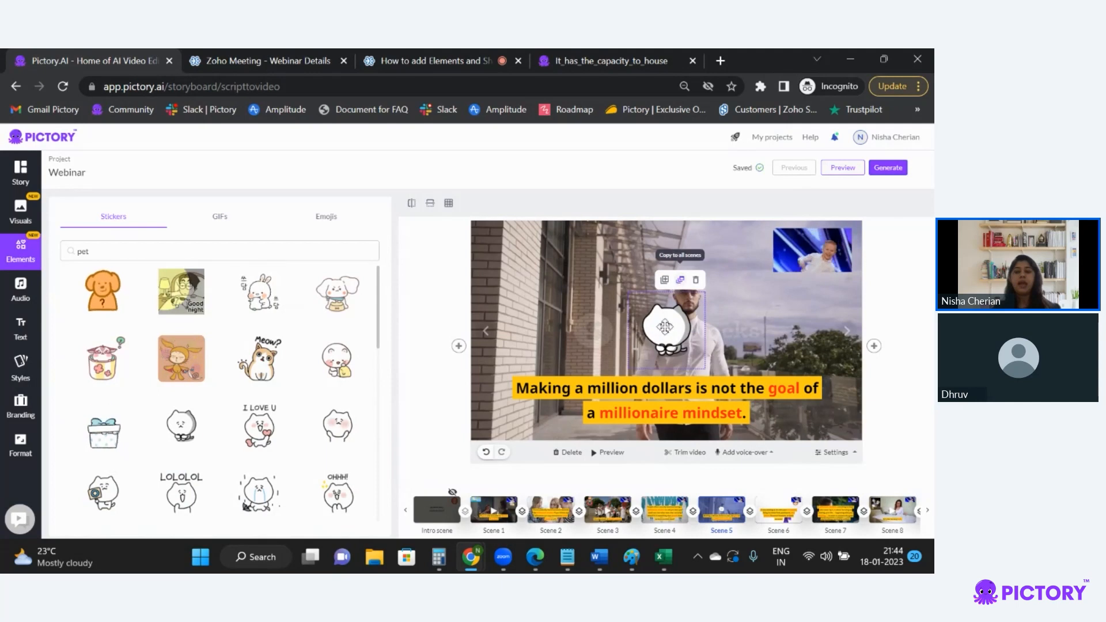
drag(664, 327, 516, 416)
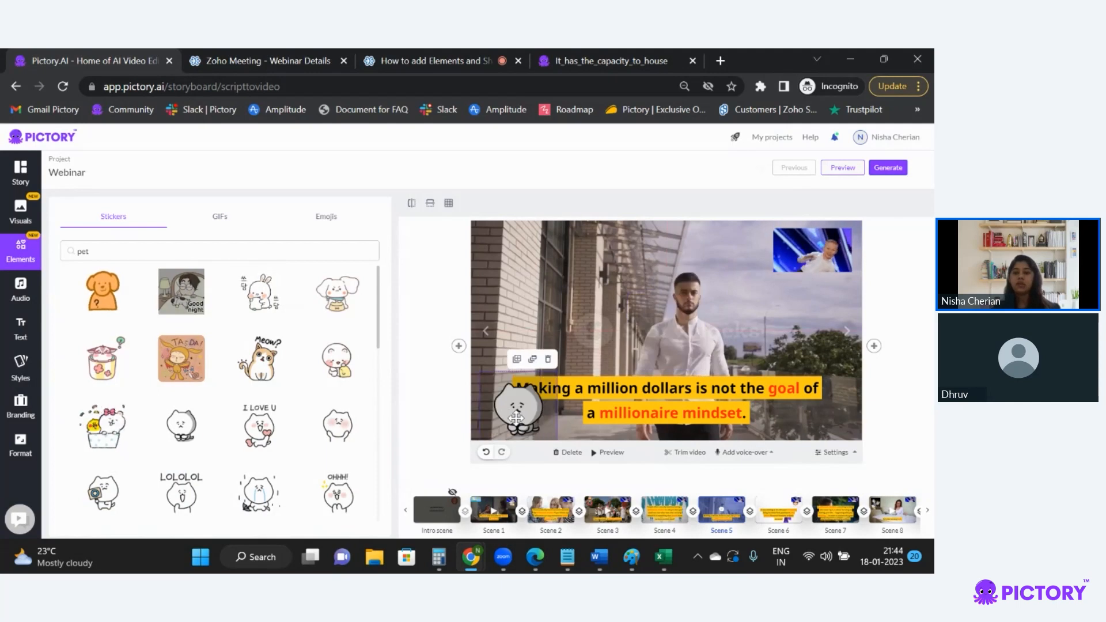
click(532, 360)
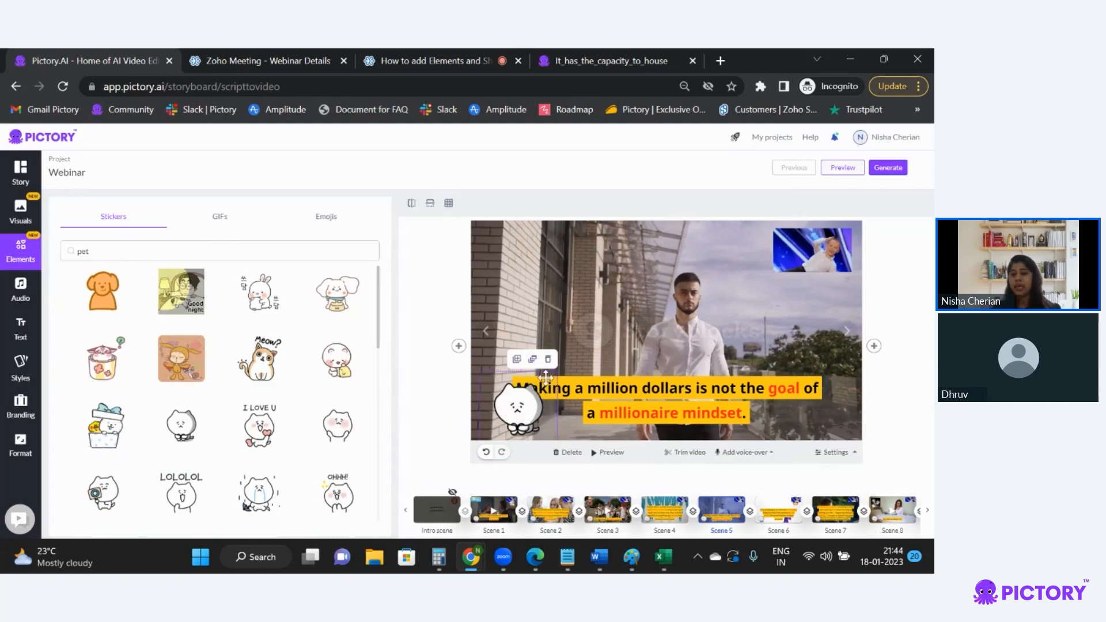
Step: Enlarge the white cat sticker in scene 5 to over half the frame's height and move it to the upper-left corner
drag(538, 387, 542, 373)
drag(561, 357, 624, 354)
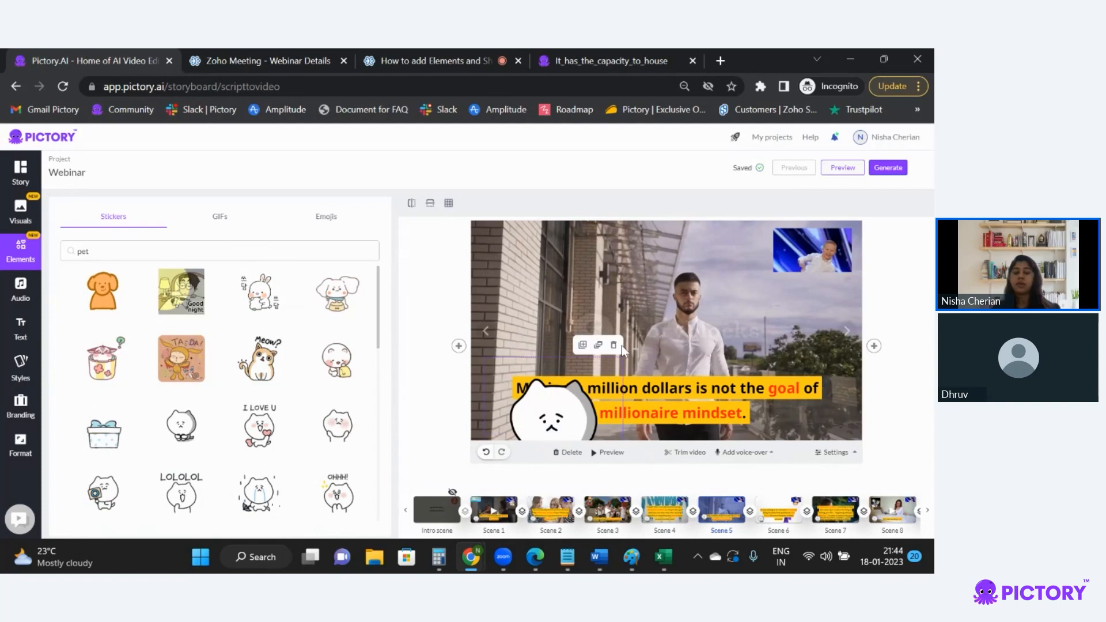
drag(548, 416, 539, 324)
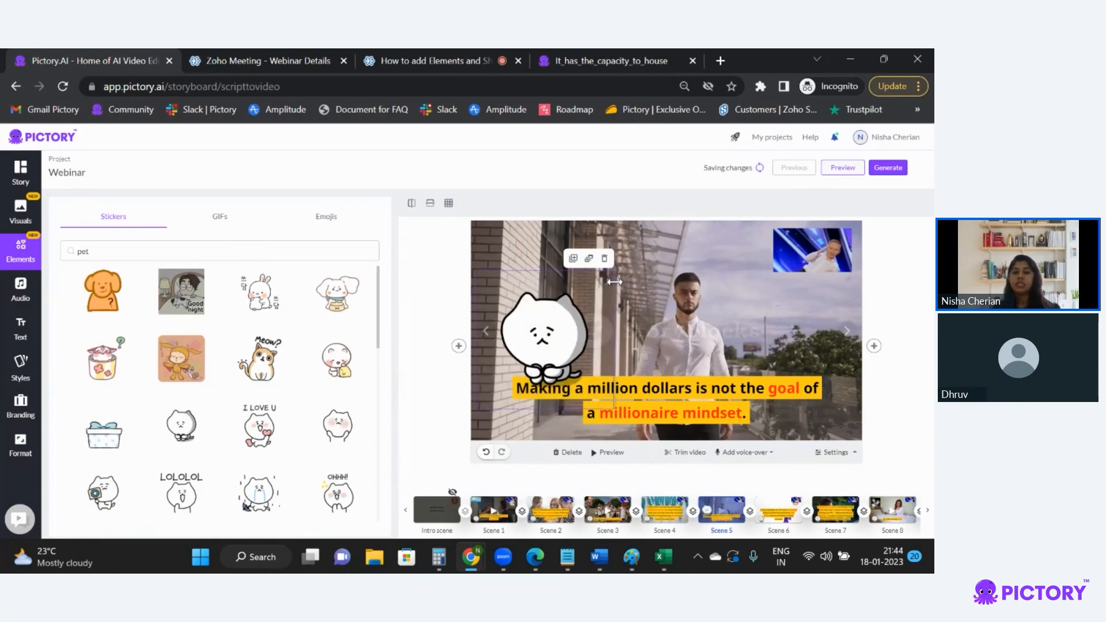
drag(617, 282, 665, 287)
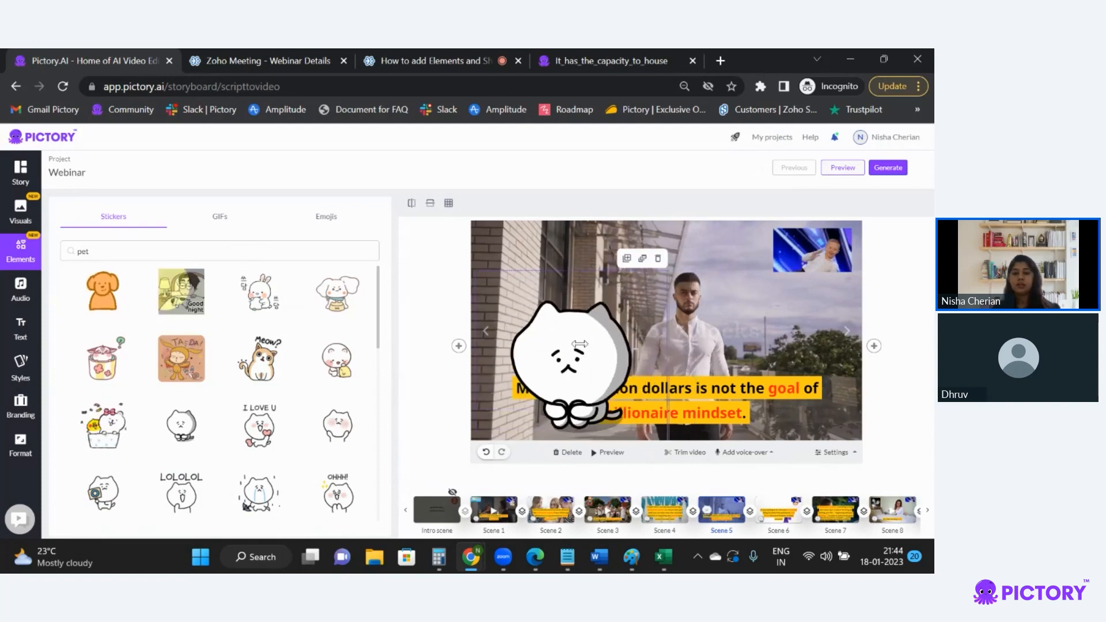
drag(578, 346, 555, 281)
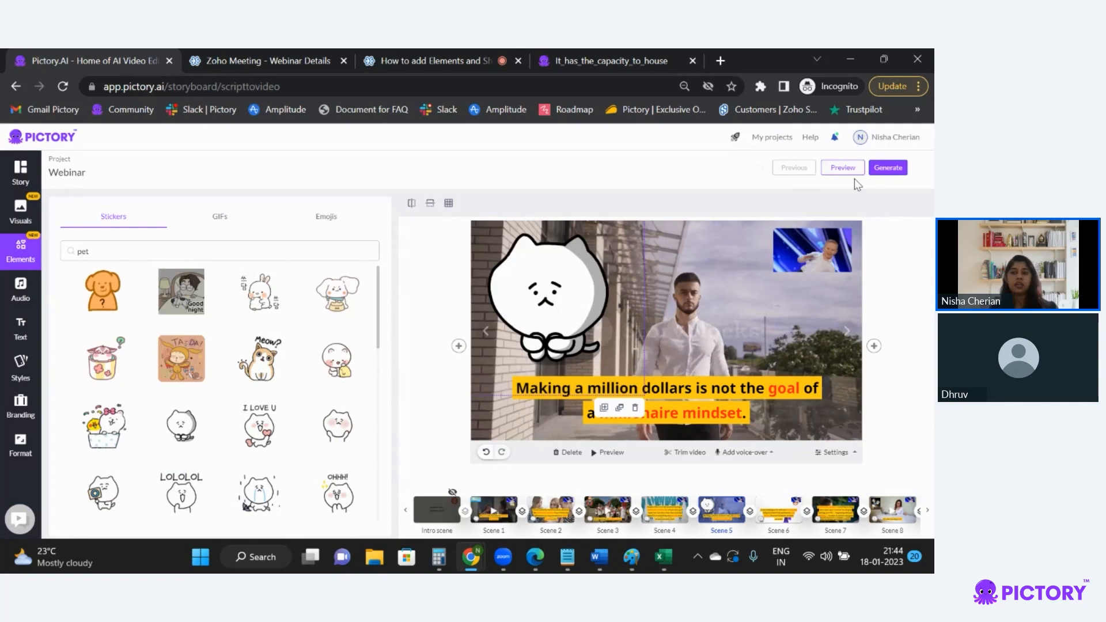
Step: Show the options for generating the video, and open the ThePearlCityHyde folder from the project list
mouse_move(882, 174)
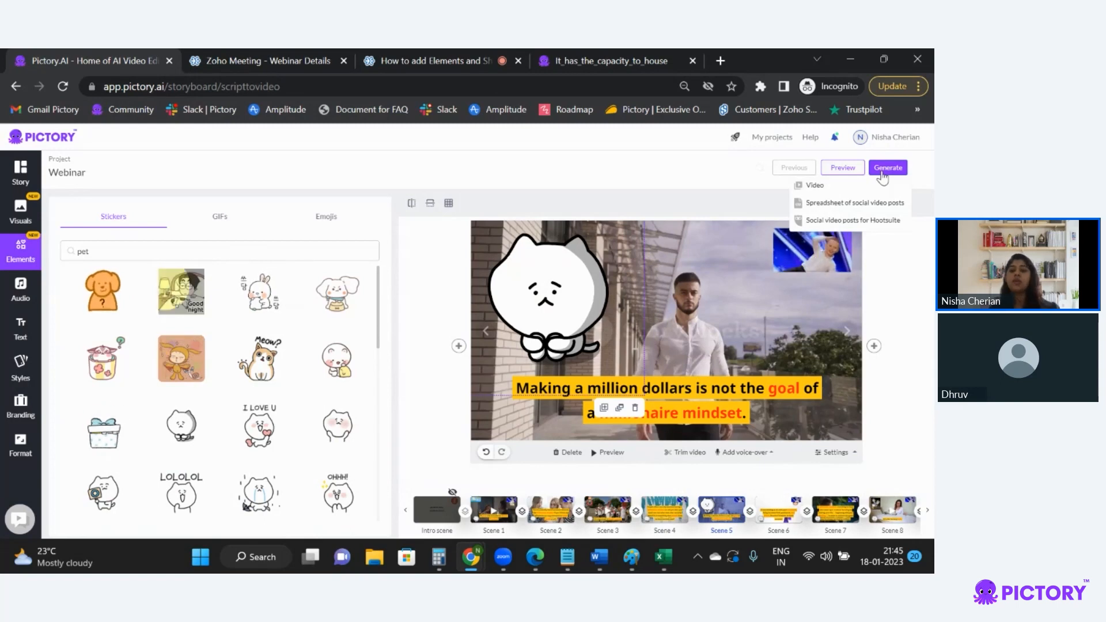
click(778, 137)
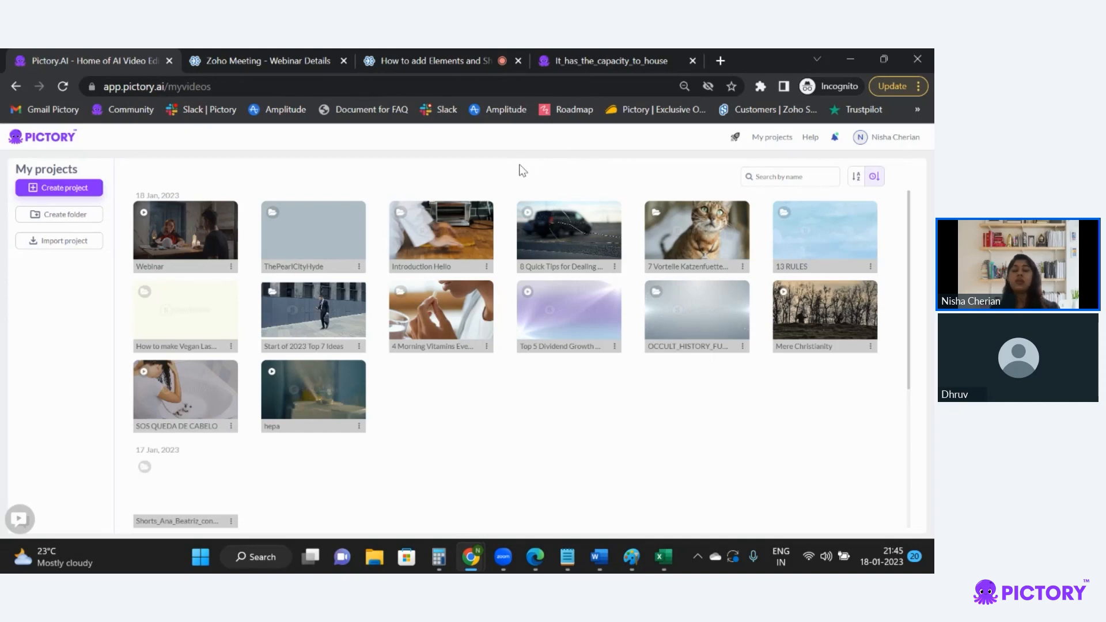
mouse_move(529, 216)
mouse_move(306, 247)
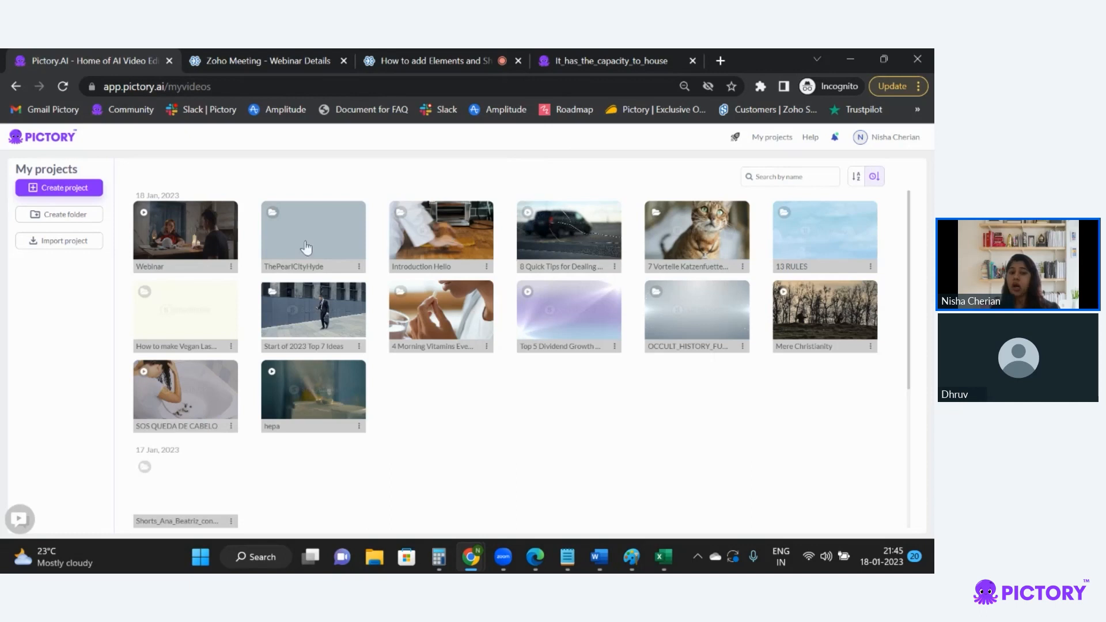
click(282, 242)
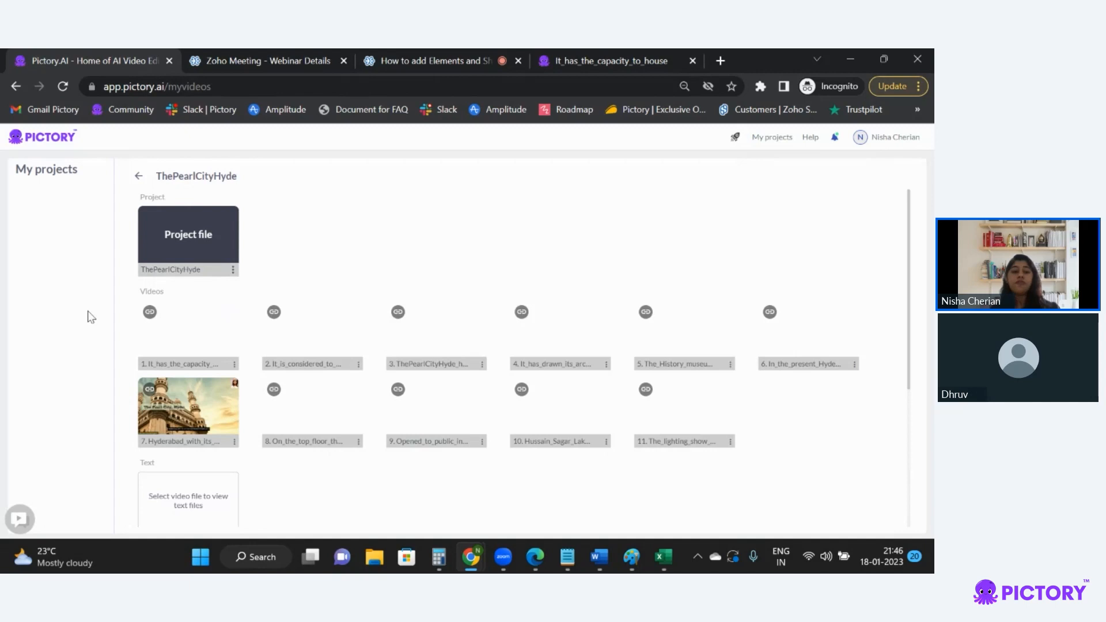
Step: Copy the share link of the folder's first video, "It_has_the_capacity", and open it in a new browser tab
click(148, 314)
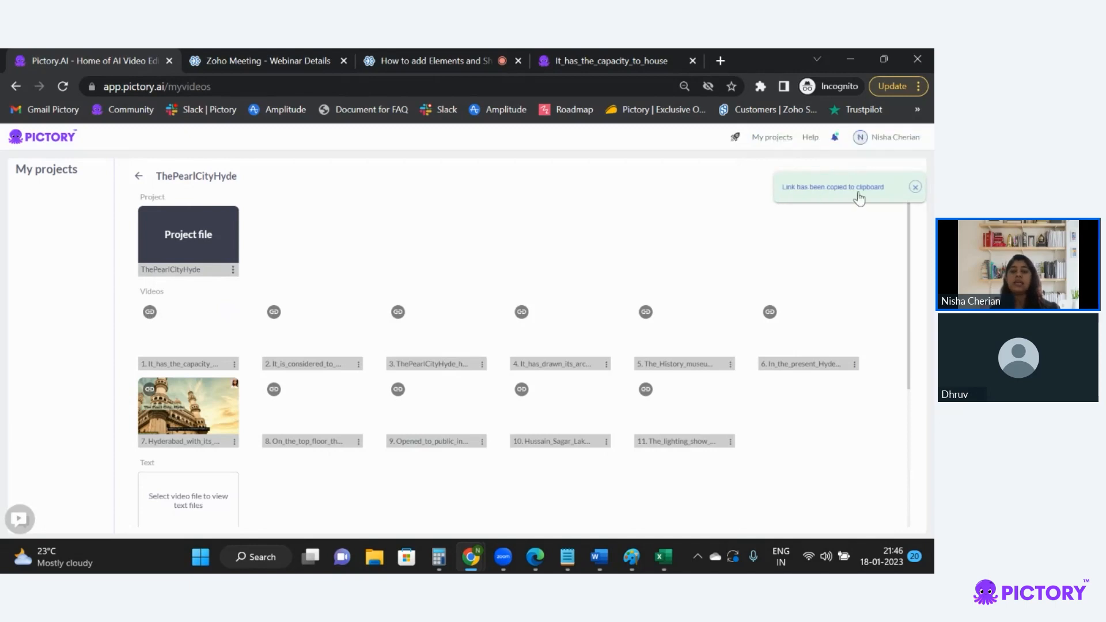
click(720, 61)
key(ctrl+v)
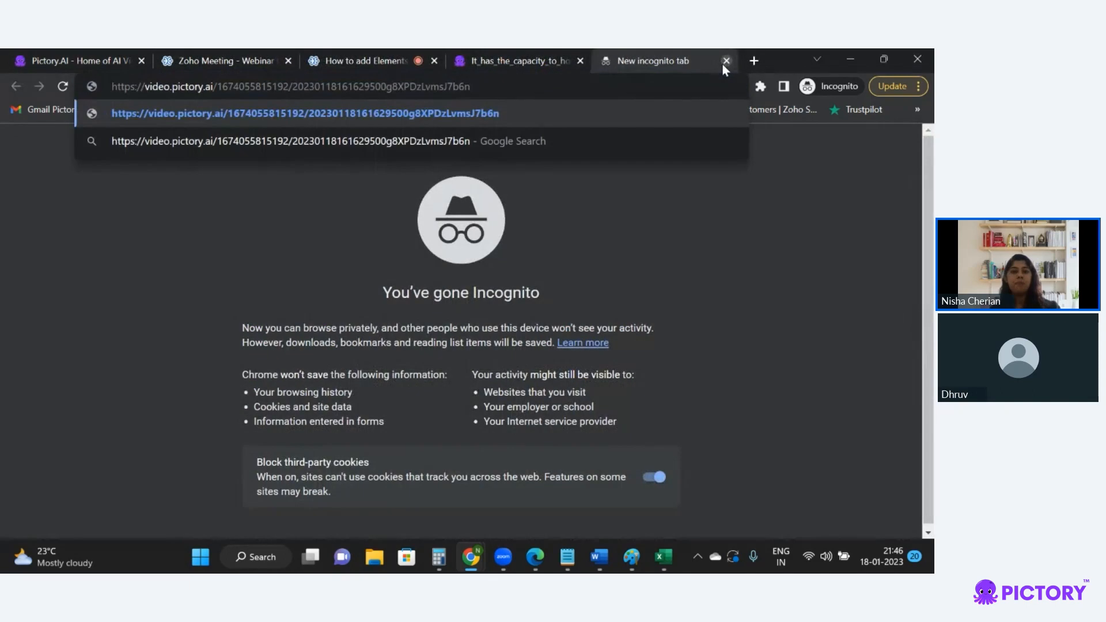
key(Return)
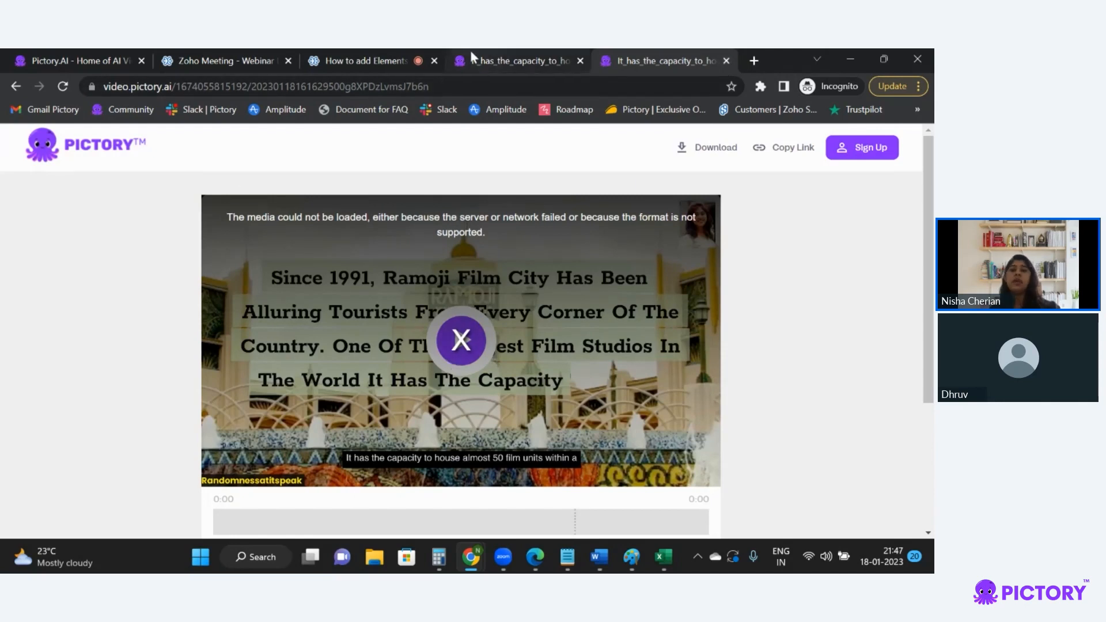
Step: Return to the ThePearlCityHyde folder, select its first three videos and copy a share link for them
click(91, 55)
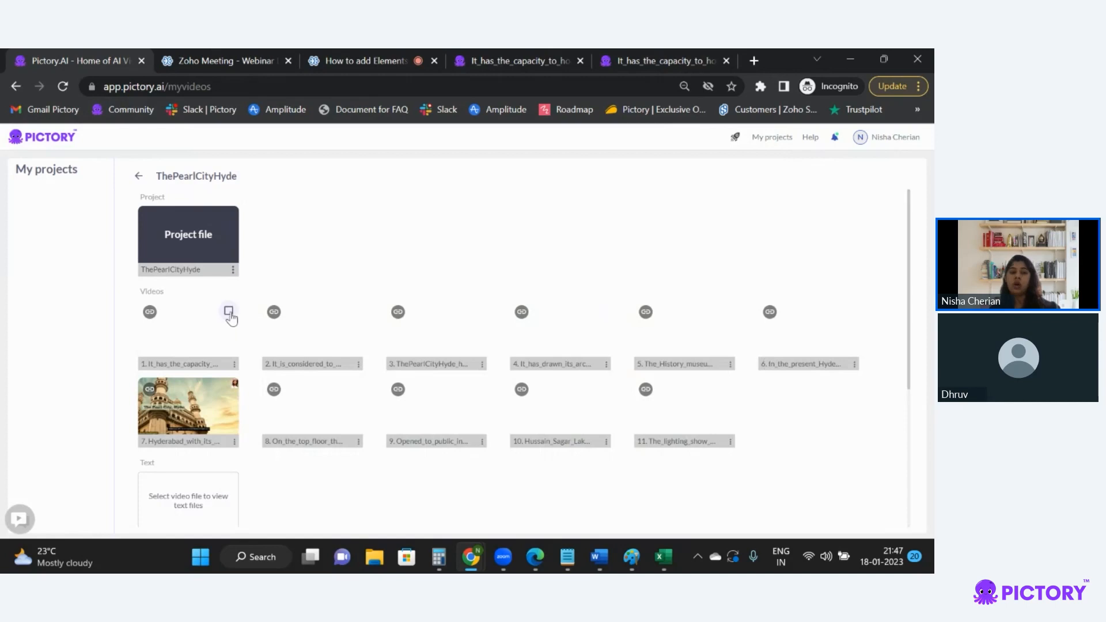
click(228, 311)
click(353, 311)
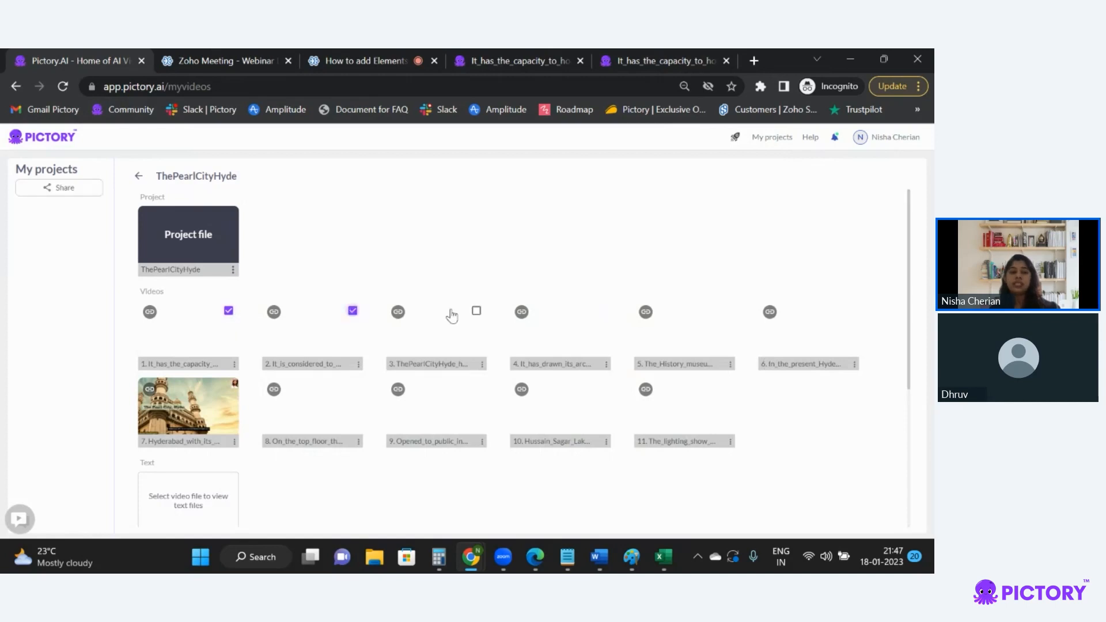
click(476, 312)
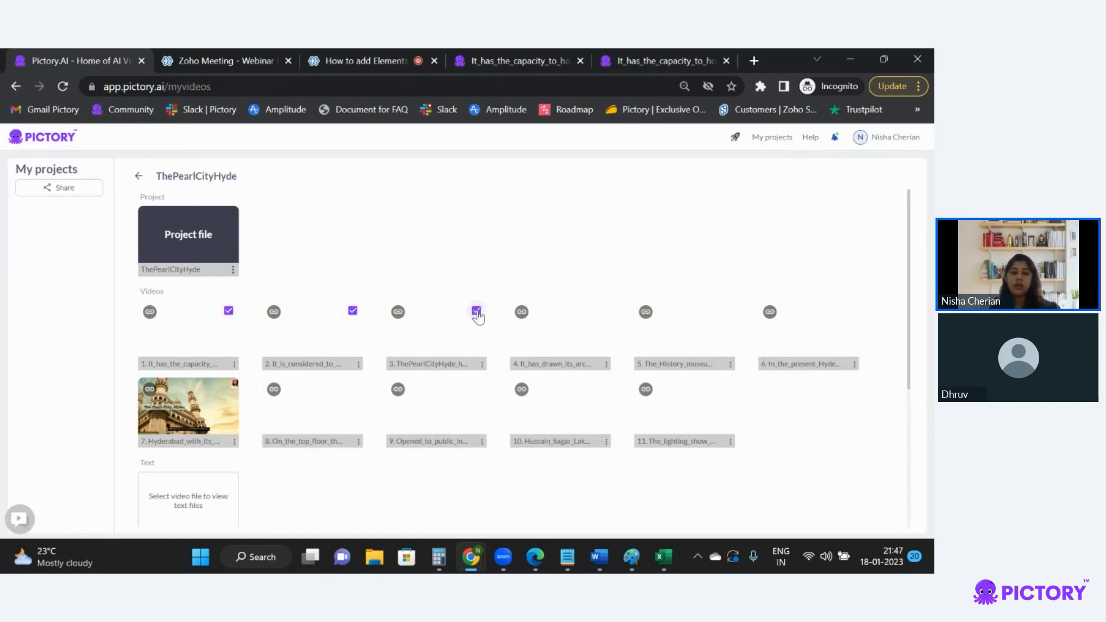
click(398, 314)
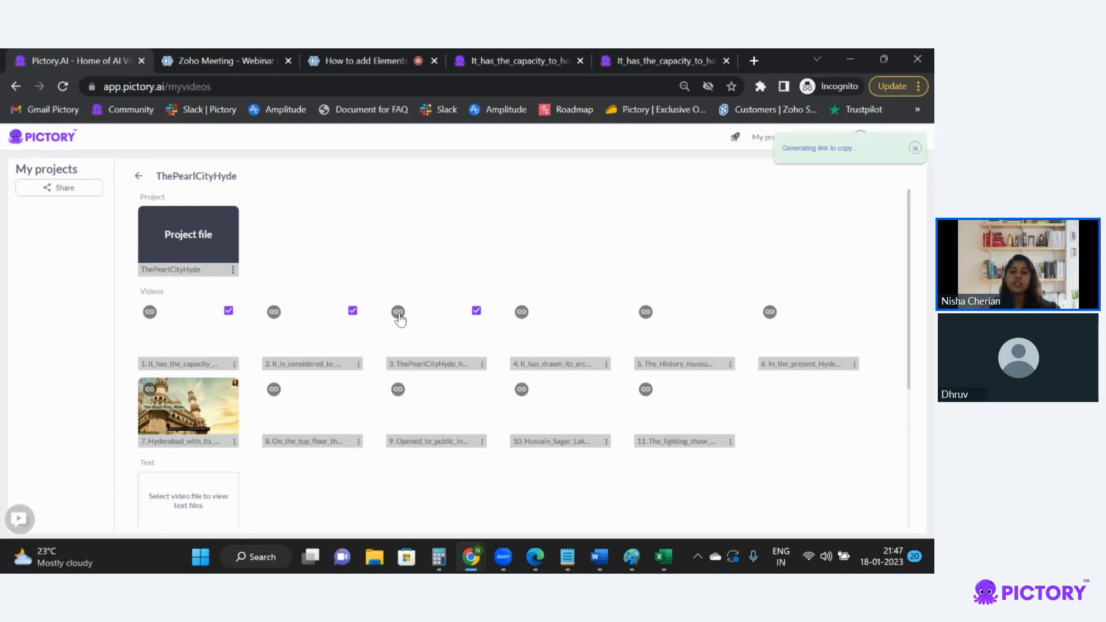
Step: Switch to the already open share page with several videos and look through its video list and video text
click(521, 59)
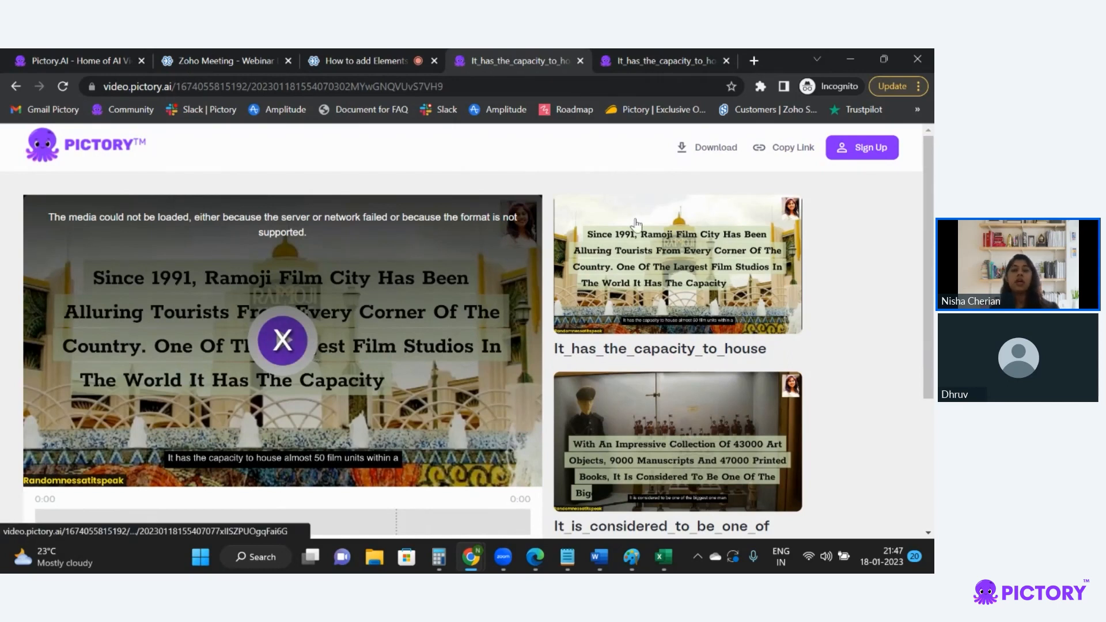
scroll(649, 229, down, 1)
scroll(650, 229, down, 2)
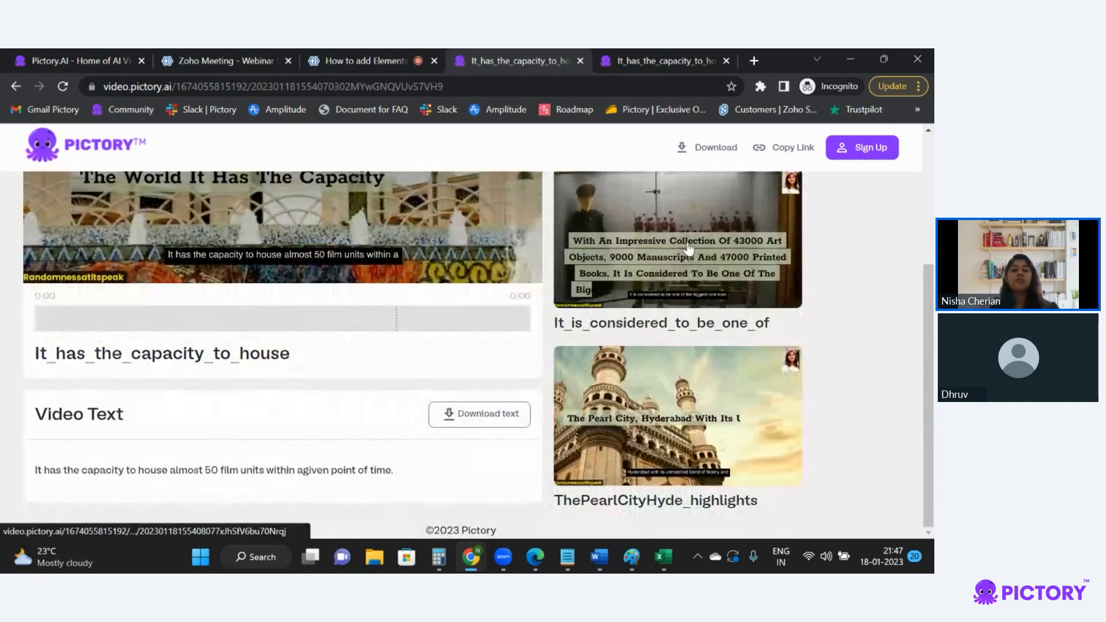